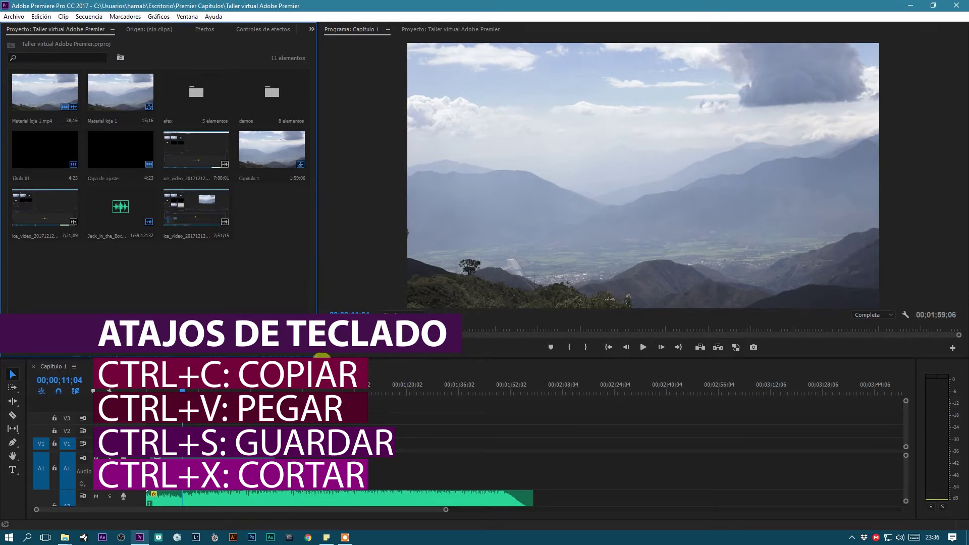
# Resize the panels to give the timeline more height, and create a project bin named Presentacion del Proyecto
pyautogui.moveTo(320, 359); pyautogui.dragTo(340, 308)
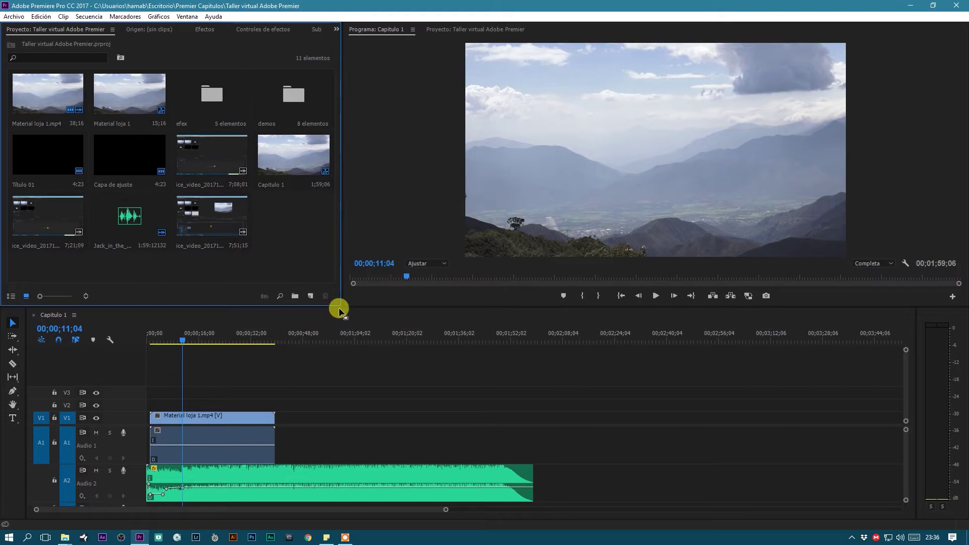
pyautogui.moveTo(342, 306); pyautogui.dragTo(333, 334)
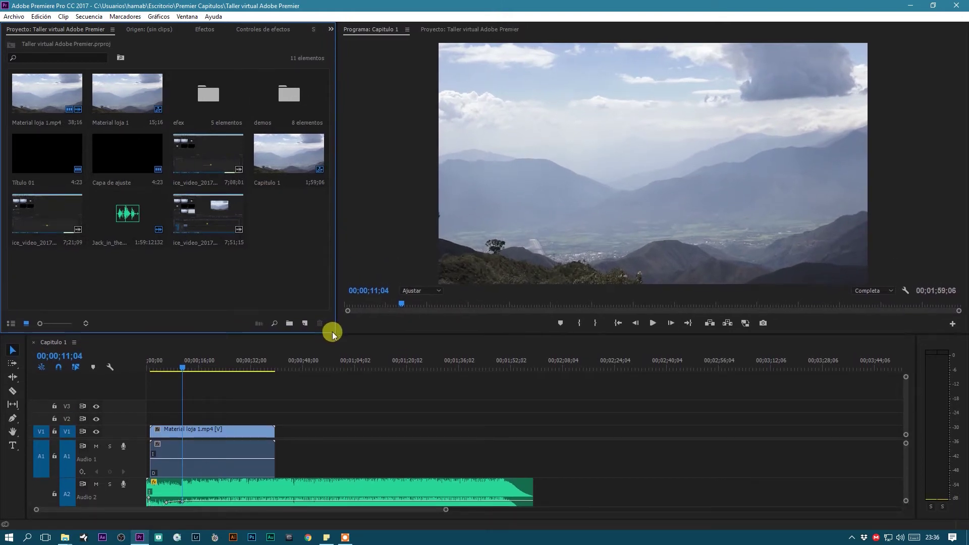
pyautogui.click(290, 323)
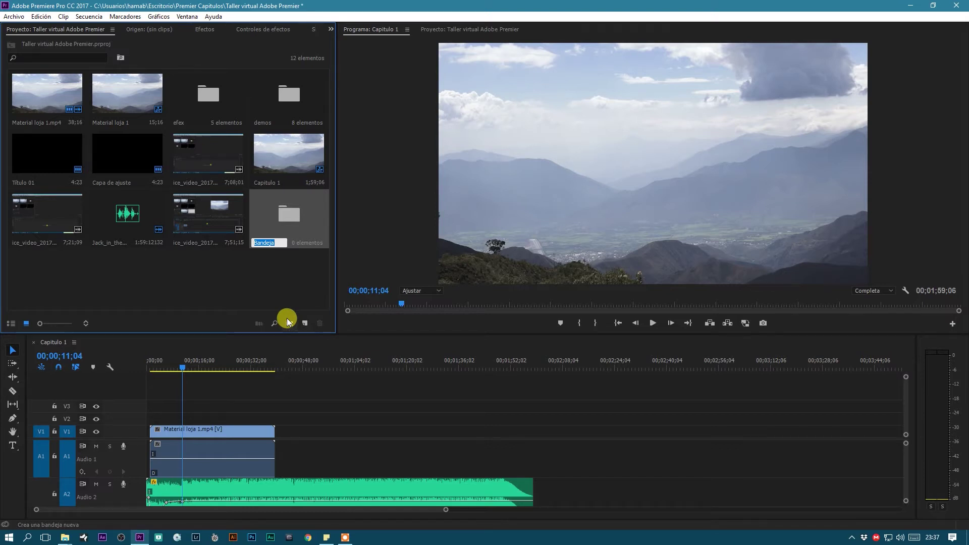
pyautogui.write('P')
pyautogui.write('resentacion del Pro')
pyautogui.write('yecto')
pyautogui.click(297, 278)
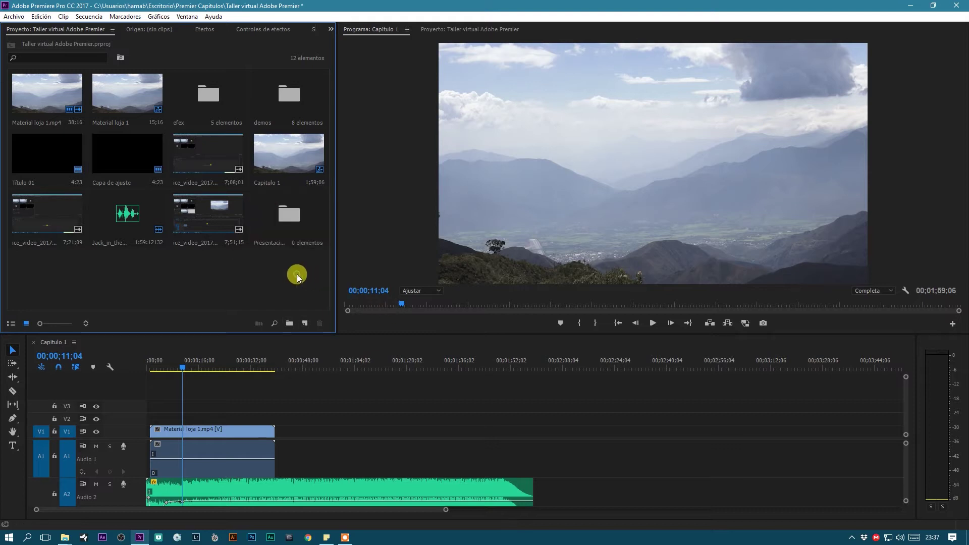
# Import clips 00495, 00496, 00497 and 00498 from the desktop folder Premier Capitulos\Presentacion into the Presentacion del Proyecto bin and save the project
pyautogui.doubleClick(289, 216)
pyautogui.moveTo(205, 55); pyautogui.dragTo(254, 75)
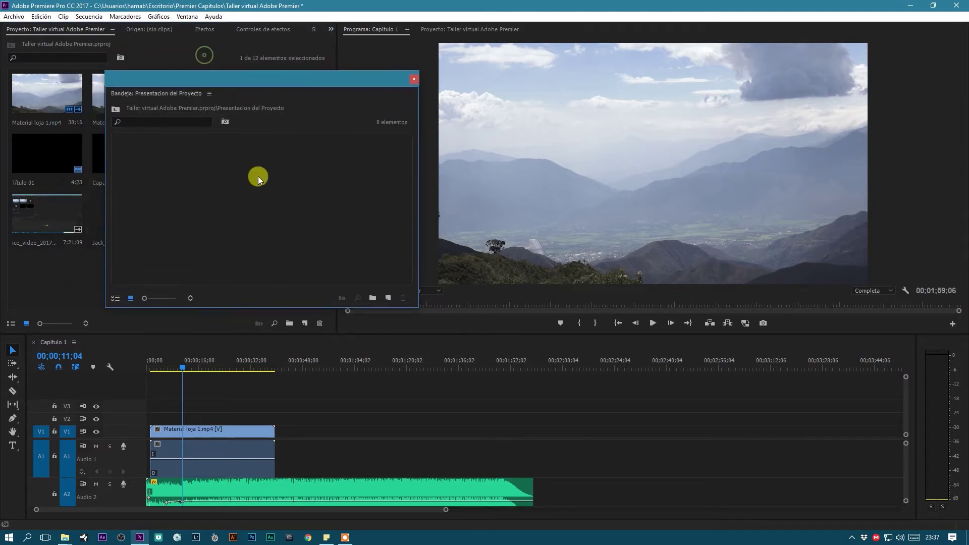
pyautogui.rightClick(269, 211)
pyautogui.click(213, 228)
pyautogui.doubleClick(213, 227)
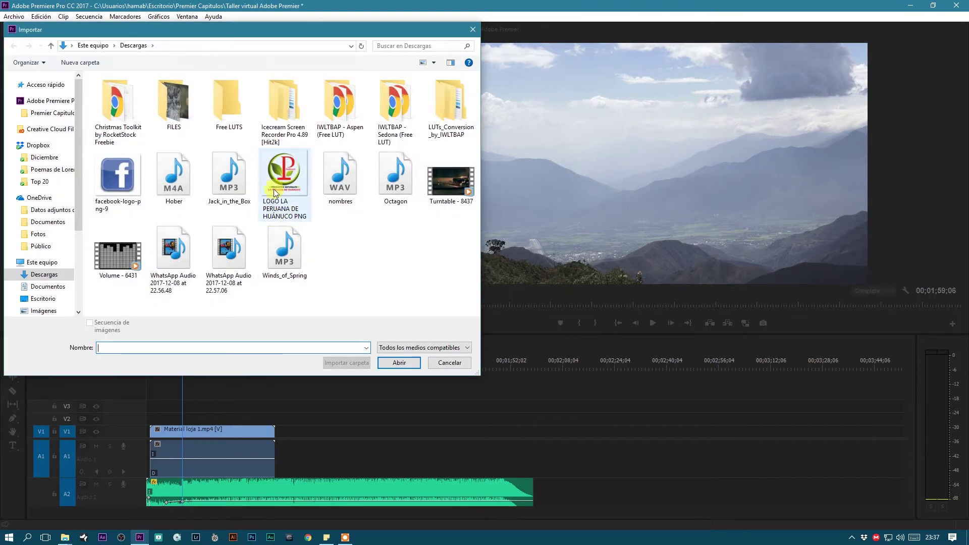
pyautogui.click(51, 300)
pyautogui.doubleClick(181, 115)
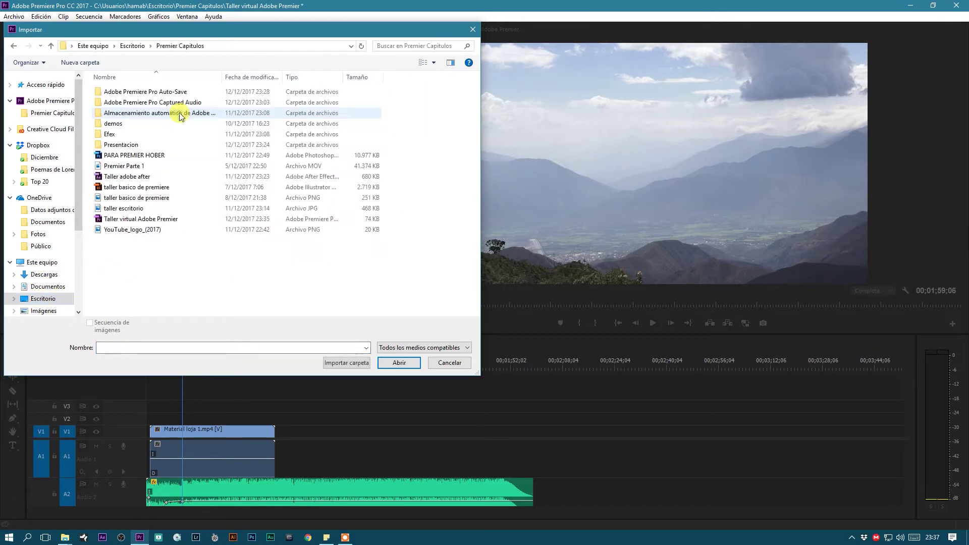
pyautogui.doubleClick(140, 149)
pyautogui.moveTo(335, 132); pyautogui.dragTo(22, 78)
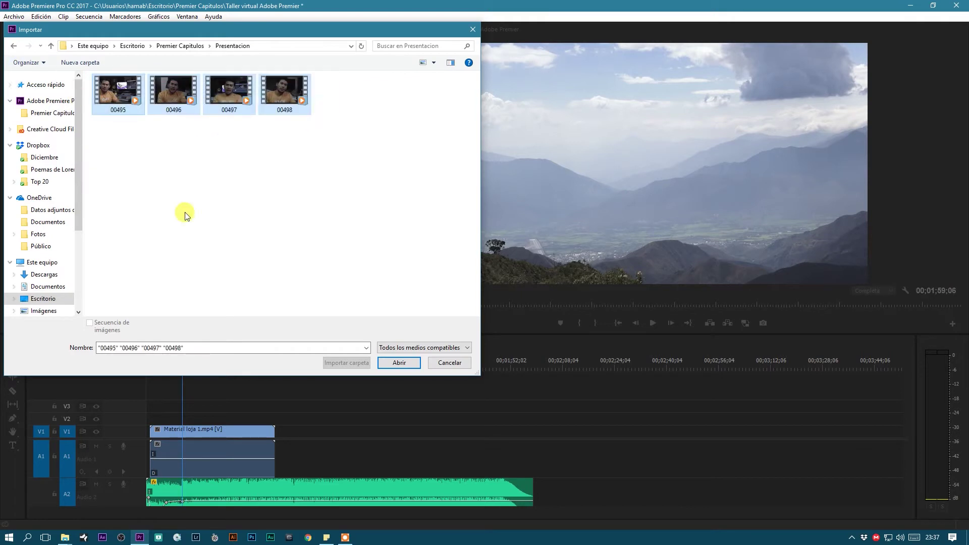
pyautogui.click(399, 363)
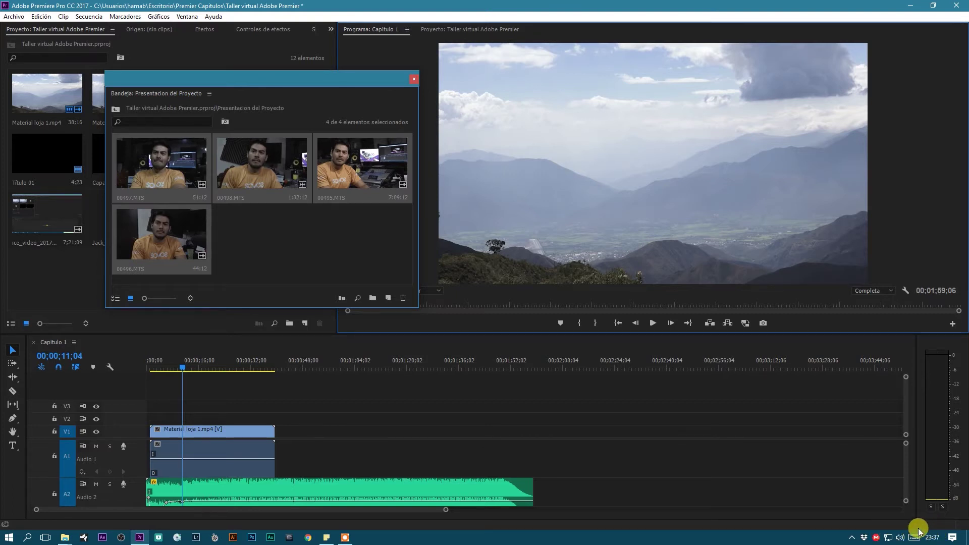
pyautogui.hotkey('ctrl', 's')
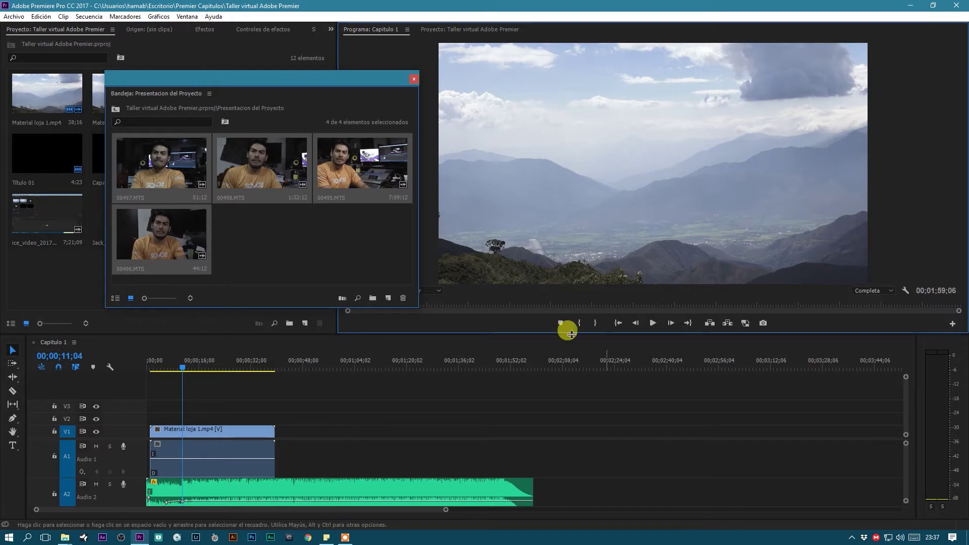
# Empty the Capitulo 1 sequence by deleting the Material loja 1.mp4 clip and the music clip on Audio 2
pyautogui.click(333, 223)
pyautogui.moveTo(264, 81); pyautogui.dragTo(667, 197)
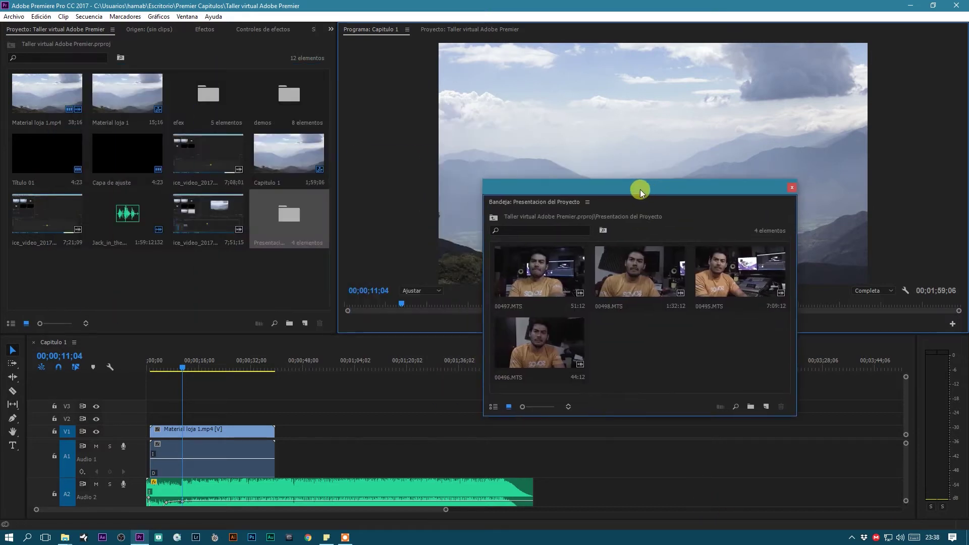
pyautogui.click(220, 432)
pyautogui.press('Delete')
pyautogui.click(295, 486)
pyautogui.press('Delete')
# Place 00497.MTS at the start of track V1, change the sequence settings to match the clip, and return the playhead to the beginning
pyautogui.moveTo(541, 277); pyautogui.dragTo(144, 435)
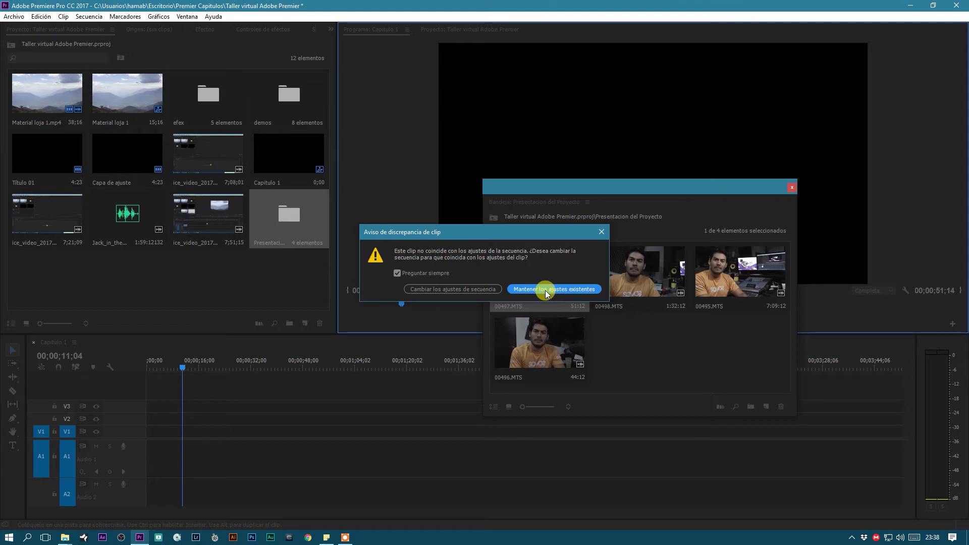
pyautogui.click(453, 289)
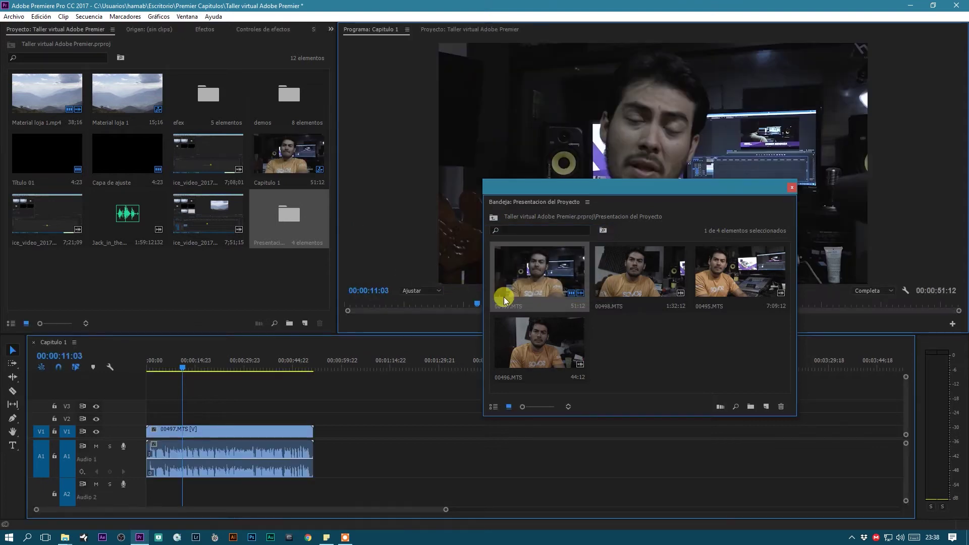
pyautogui.moveTo(655, 184); pyautogui.dragTo(275, 120)
pyautogui.moveTo(178, 367); pyautogui.dragTo(119, 379)
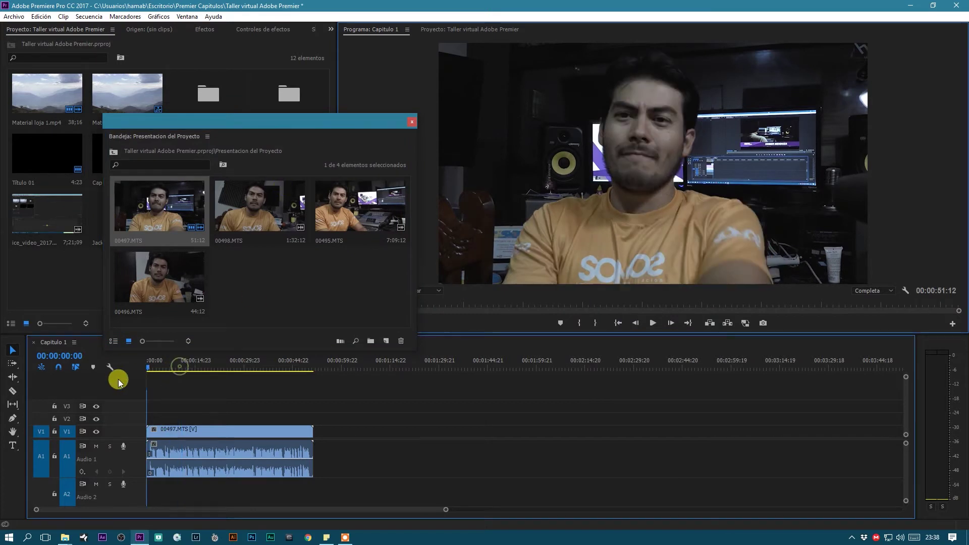
# Examine the 00497.MTS clip and its audio waveform on the timeline at closer and wider zoom levels
pyautogui.press('=')
pyautogui.press('=')
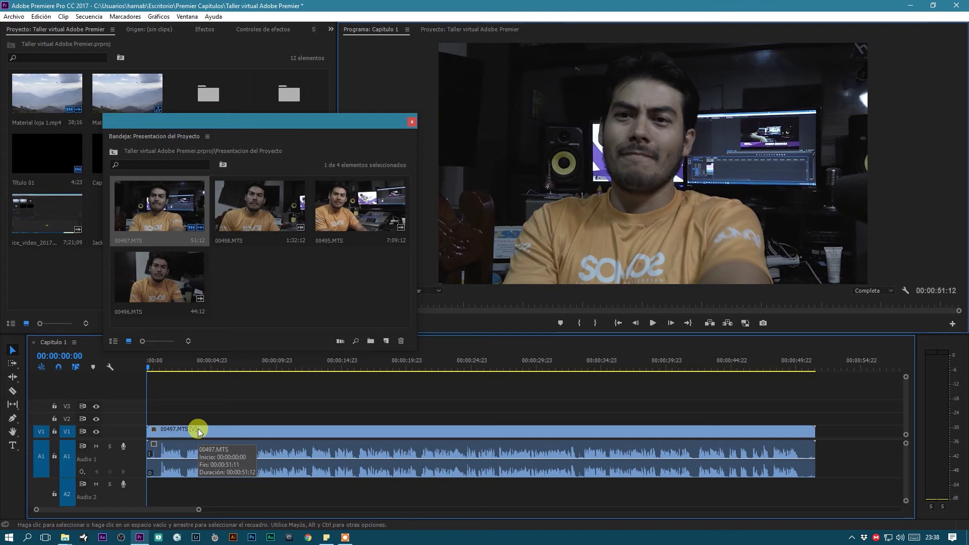
pyautogui.press('=')
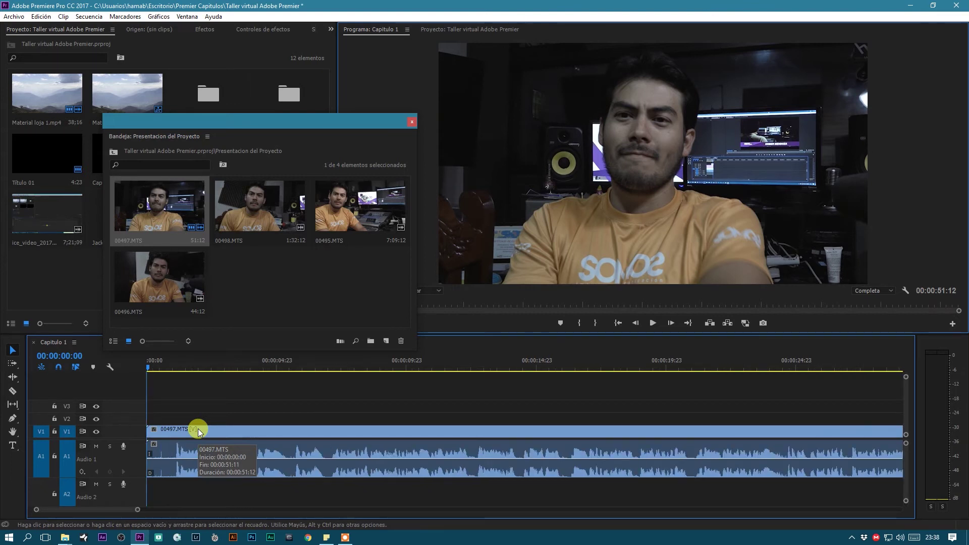
pyautogui.press('=')
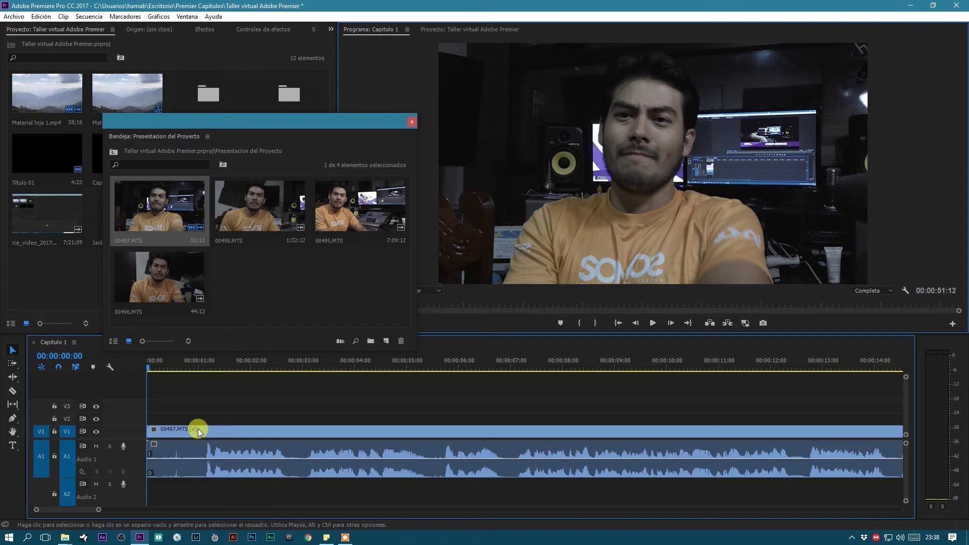
pyautogui.press('-')
pyautogui.press('-')
pyautogui.press('-')
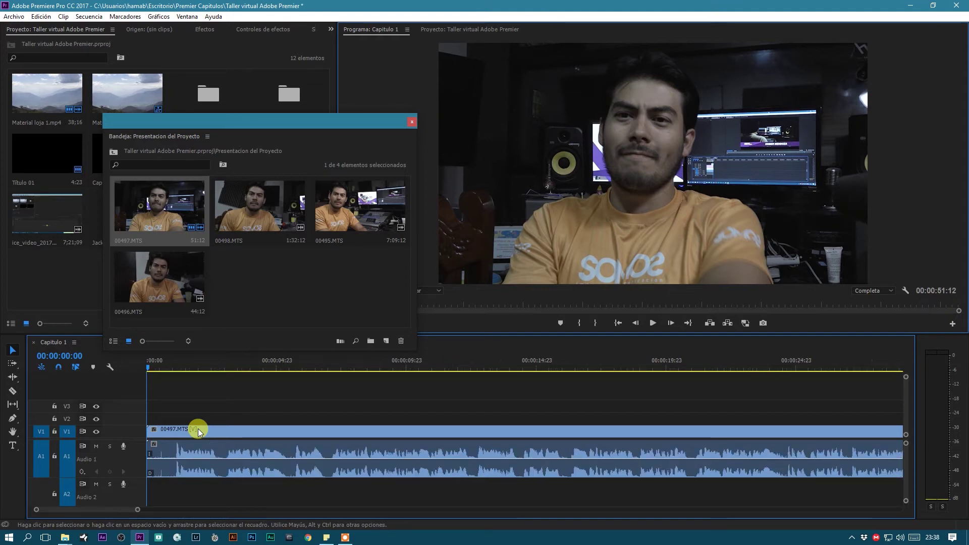
pyautogui.press('=')
pyautogui.press('=')
pyautogui.press('=')
pyautogui.press('=')
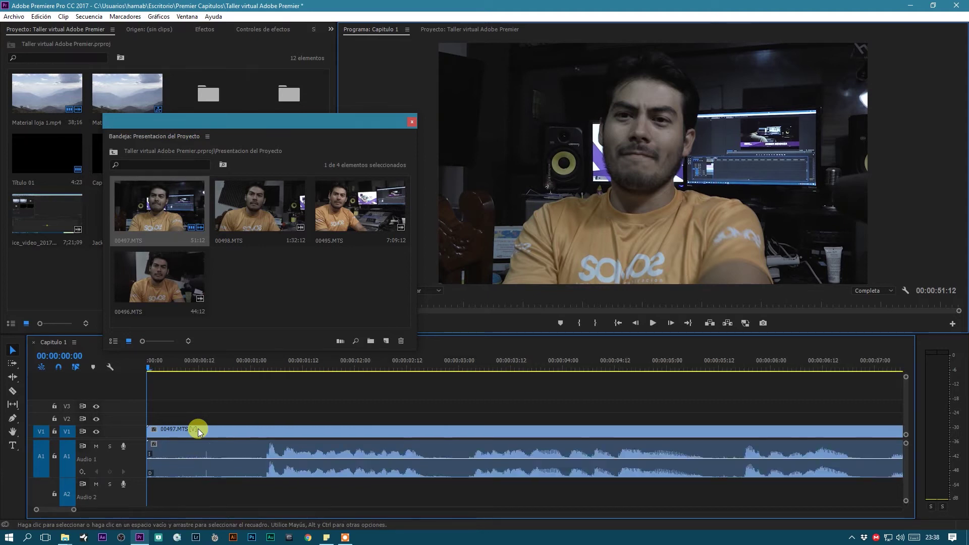
pyautogui.press('-')
pyautogui.press('-')
pyautogui.press('-')
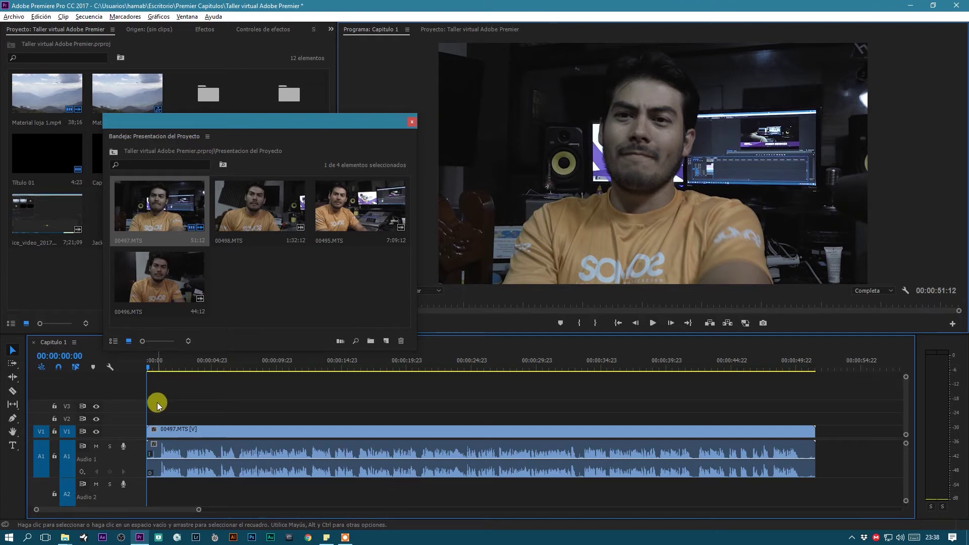
pyautogui.scroll(3, 158, 402)
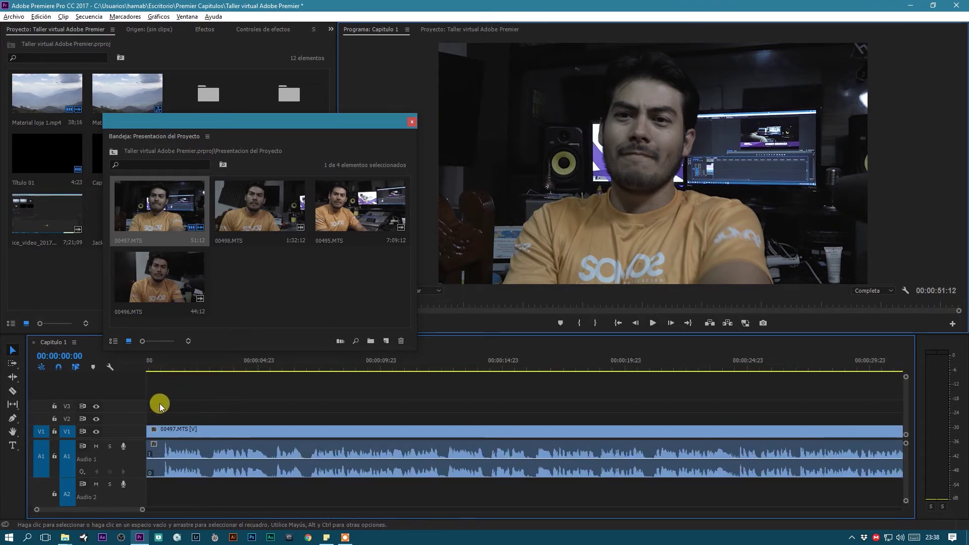
pyautogui.scroll(2, 161, 404)
pyautogui.scroll(-4, 161, 404)
pyautogui.scroll(3, 167, 409)
pyautogui.scroll(-2, 167, 409)
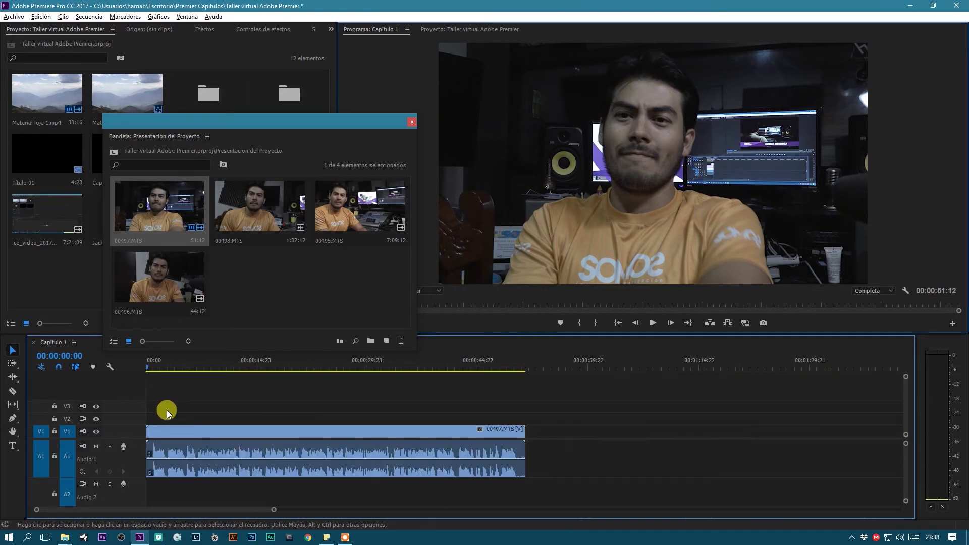
pyautogui.scroll(-2, 166, 410)
pyautogui.scroll(4, 147, 365)
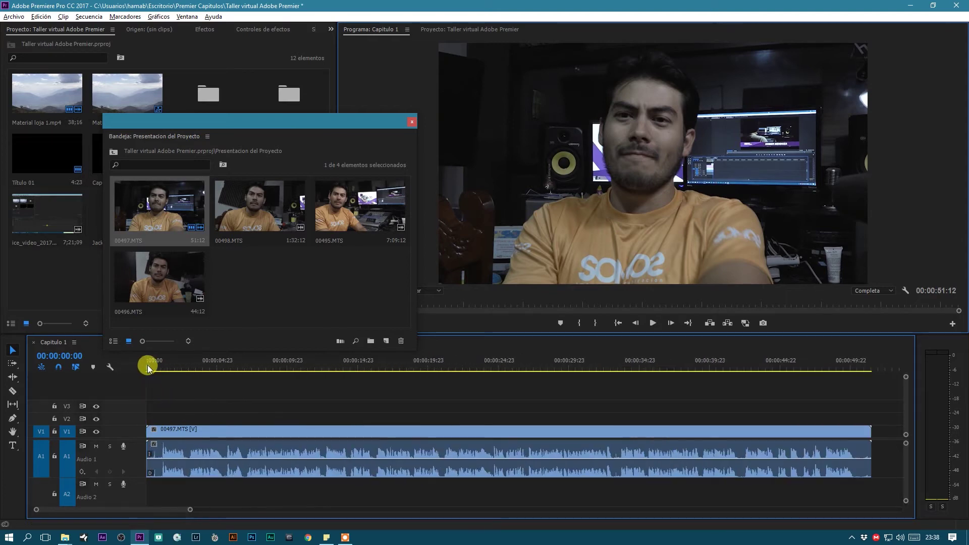
# Play the opening of 00497.MTS and split the clip with the Razor tool at 00:00:01:00, just before the speech starts
pyautogui.click(148, 365)
pyautogui.scroll(1, 204, 404)
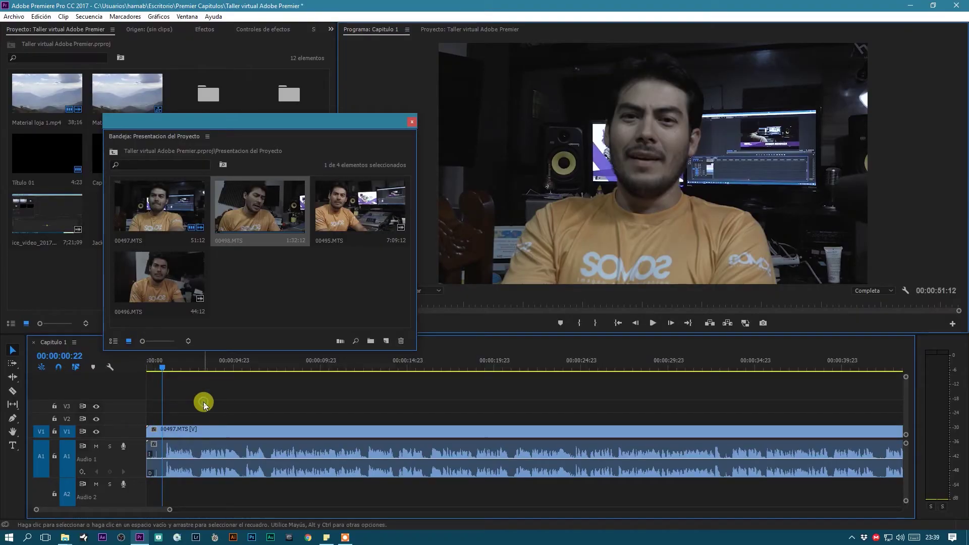
pyautogui.scroll(5, 204, 404)
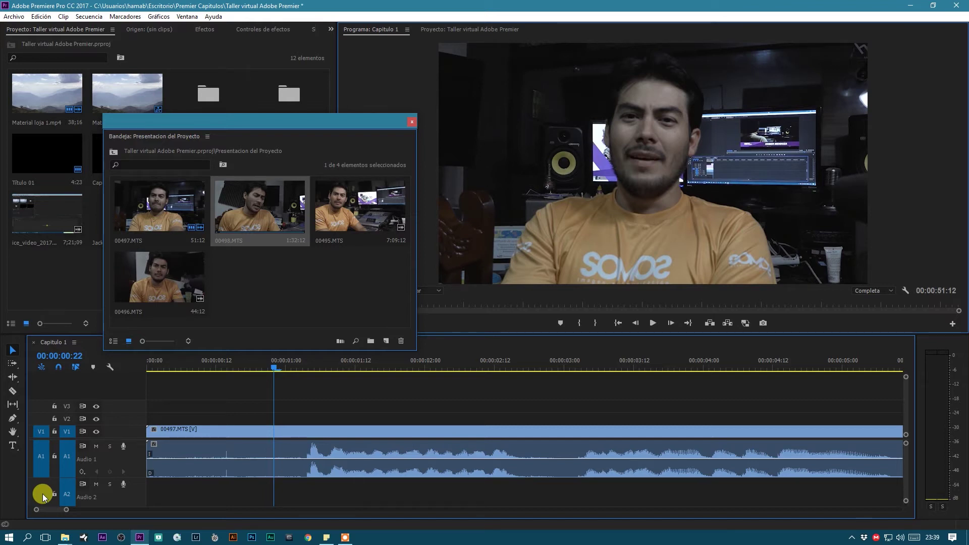
pyautogui.press('c')
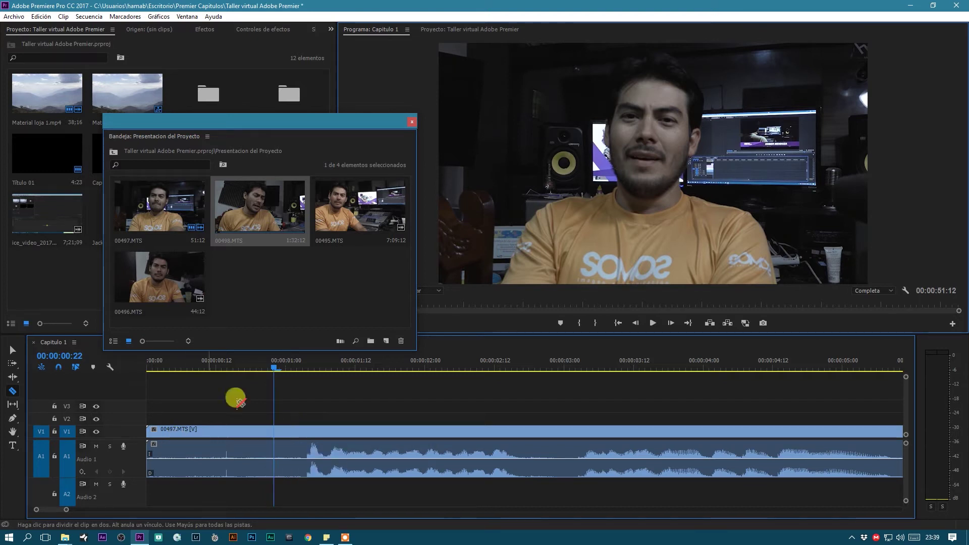
pyautogui.press('space')
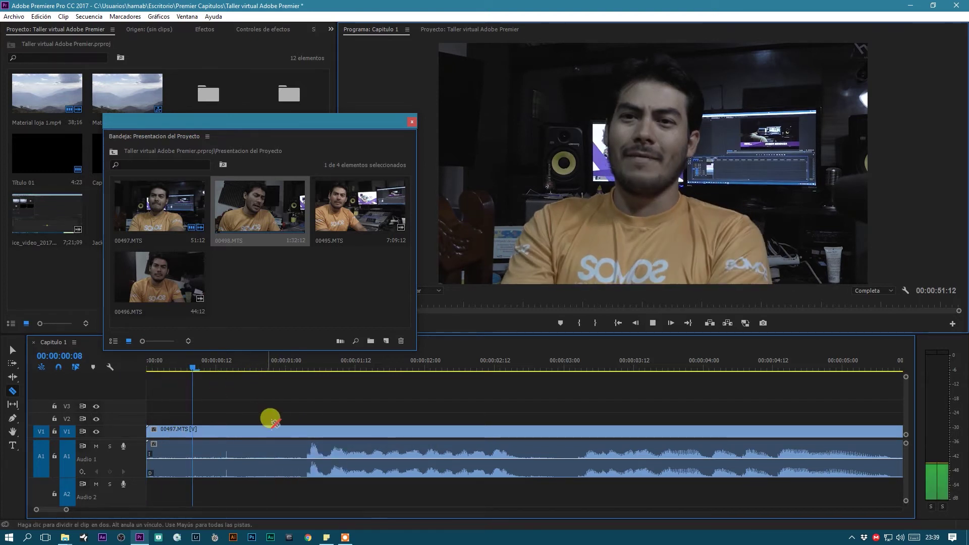
pyautogui.press('space')
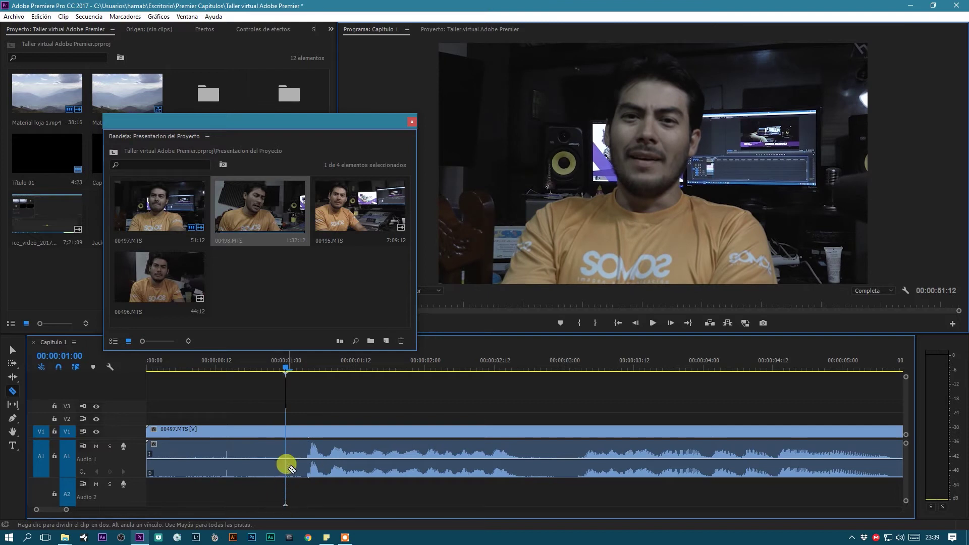
pyautogui.click(287, 430)
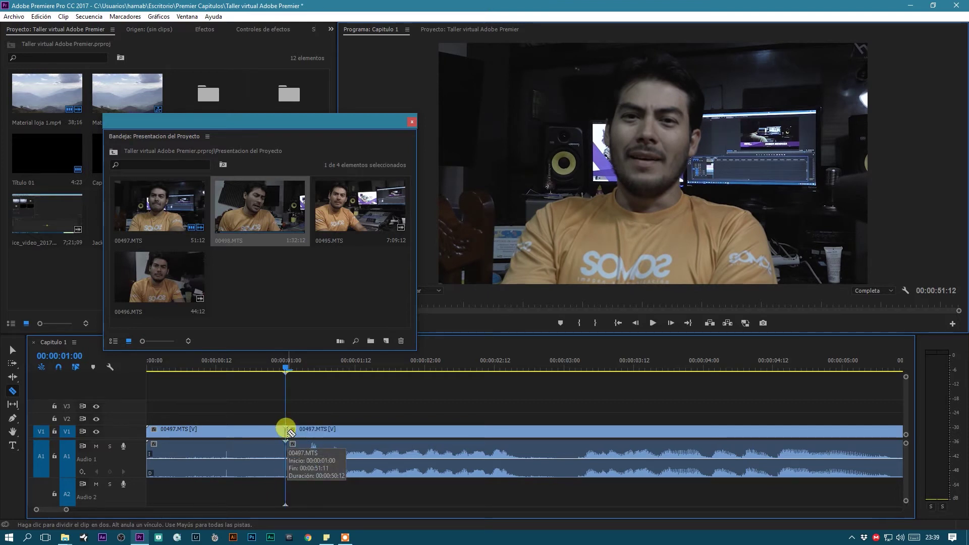
# Delete the silent opening piece of 00497.MTS, and undo both the deletion and the cut
pyautogui.press('v')
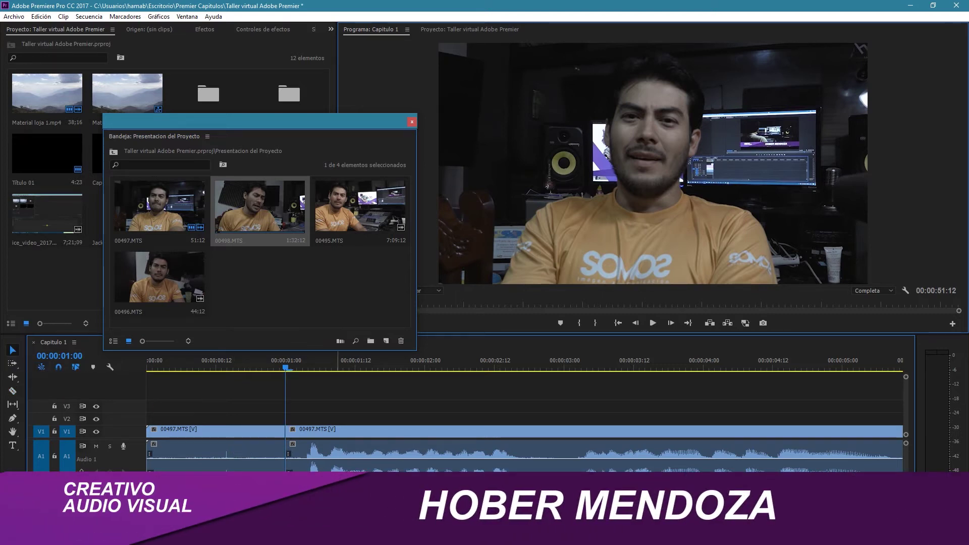
pyautogui.click(244, 432)
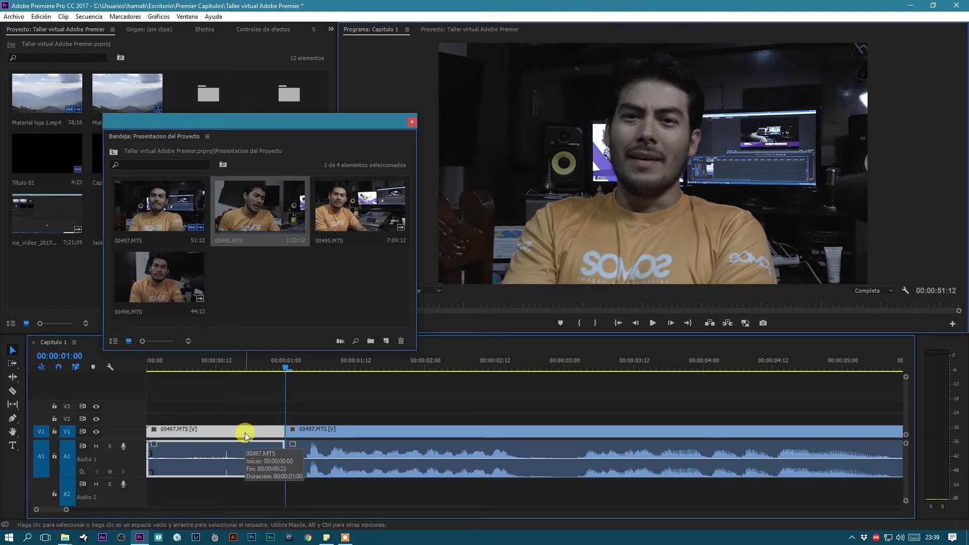
pyautogui.press('Delete')
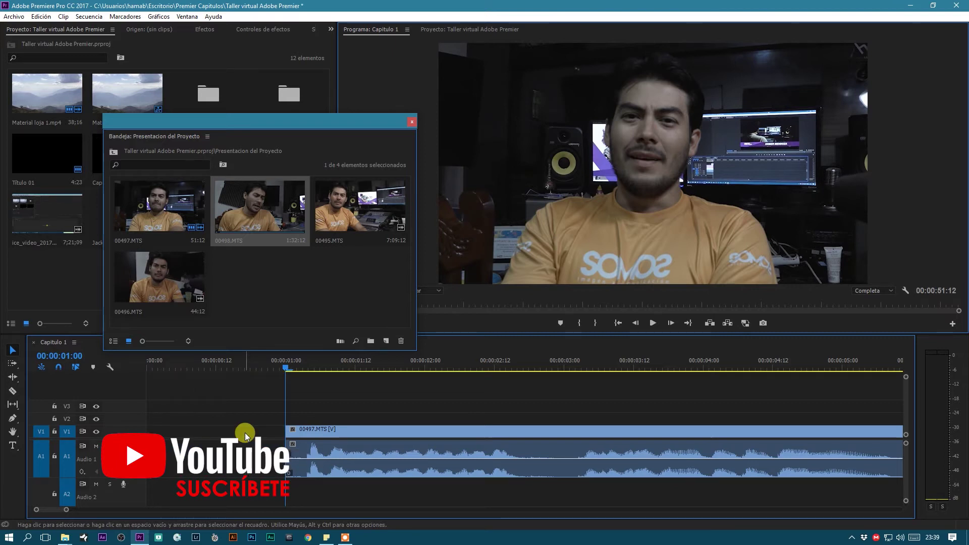
pyautogui.hotkey('ctrl', 'z')
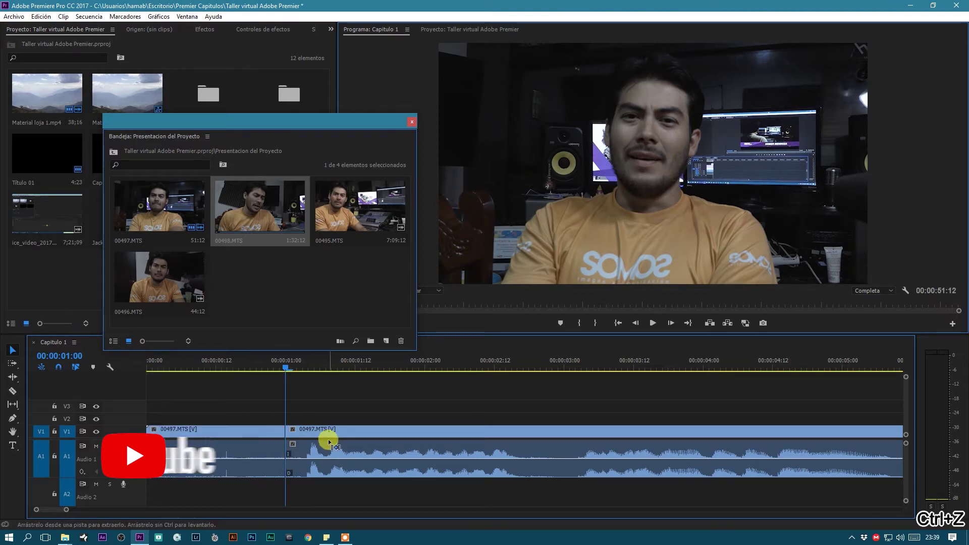
pyautogui.hotkey('ctrl', 'z')
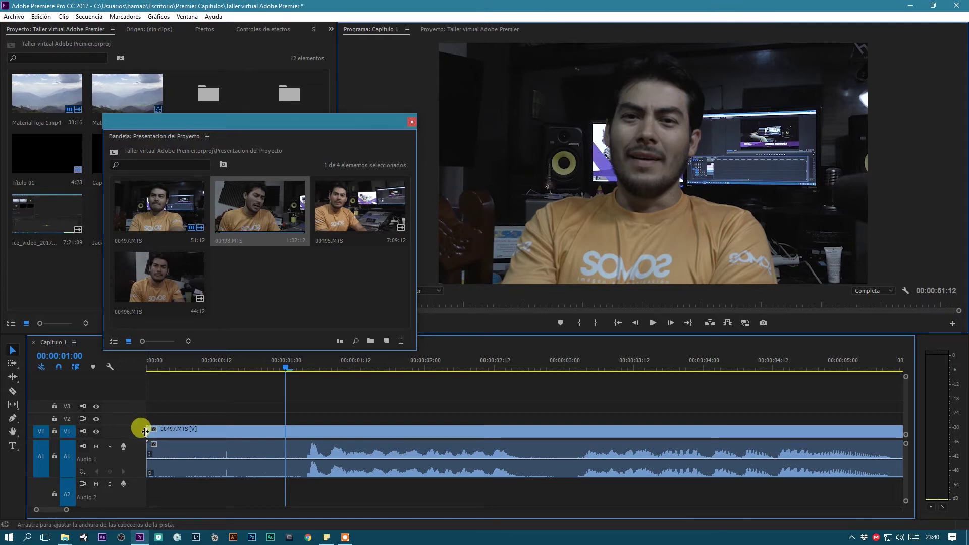
# Trim the start of 00497.MTS to about 00:00:01:02 and place the playhead at the new clip start
pyautogui.moveTo(149, 430); pyautogui.dragTo(298, 439)
pyautogui.moveTo(286, 366); pyautogui.dragTo(301, 376)
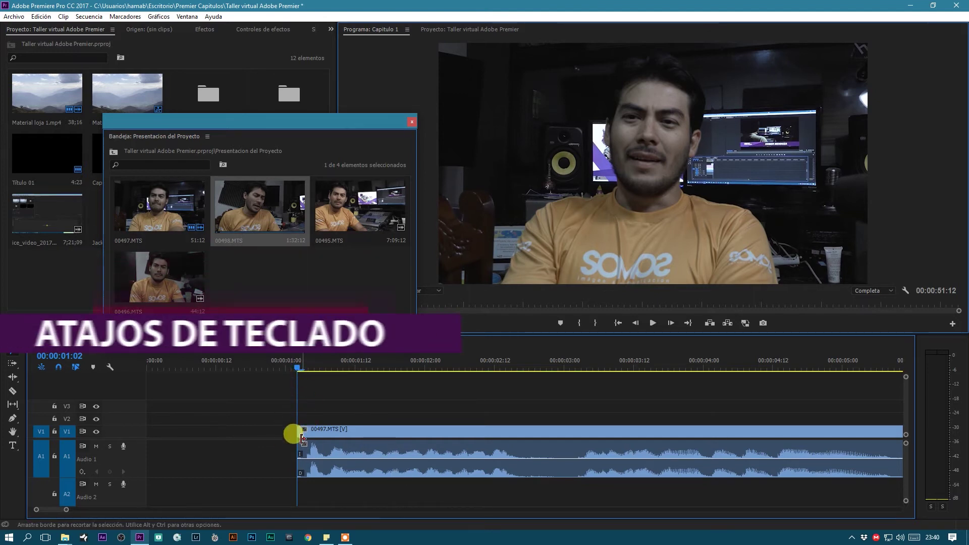
# Move the playhead to 00:00:01:03 and undo the start trim of 00497.MTS
pyautogui.press('Left')
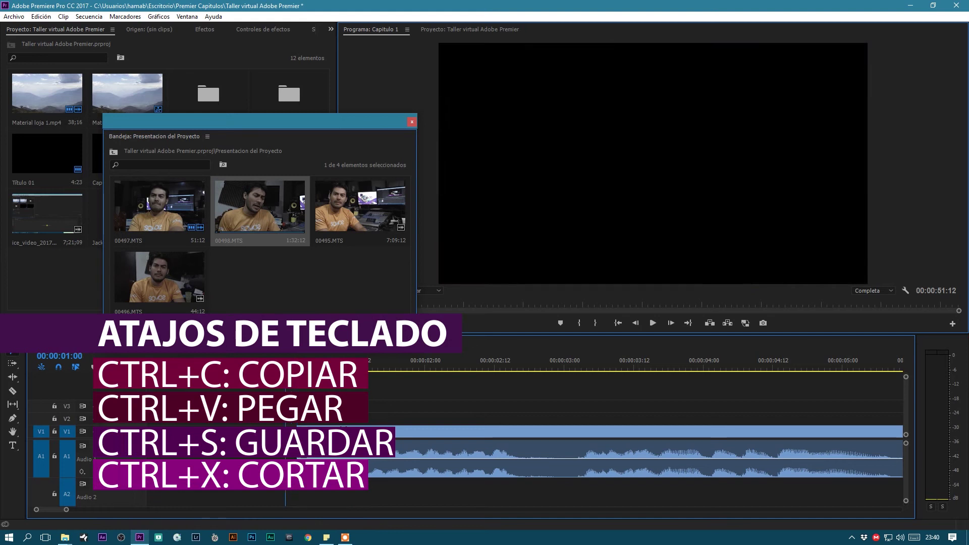
pyautogui.press('Right')
pyautogui.press('Right')
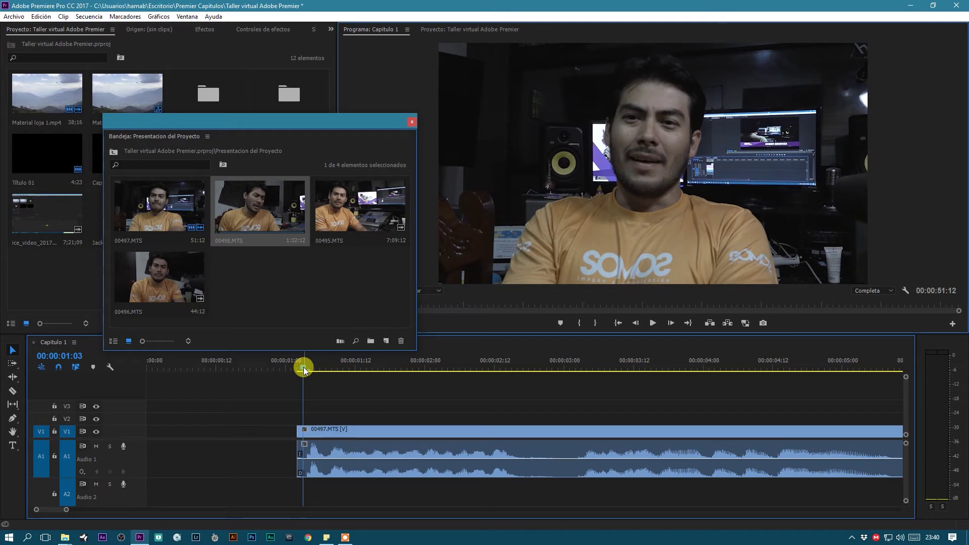
pyautogui.press('=')
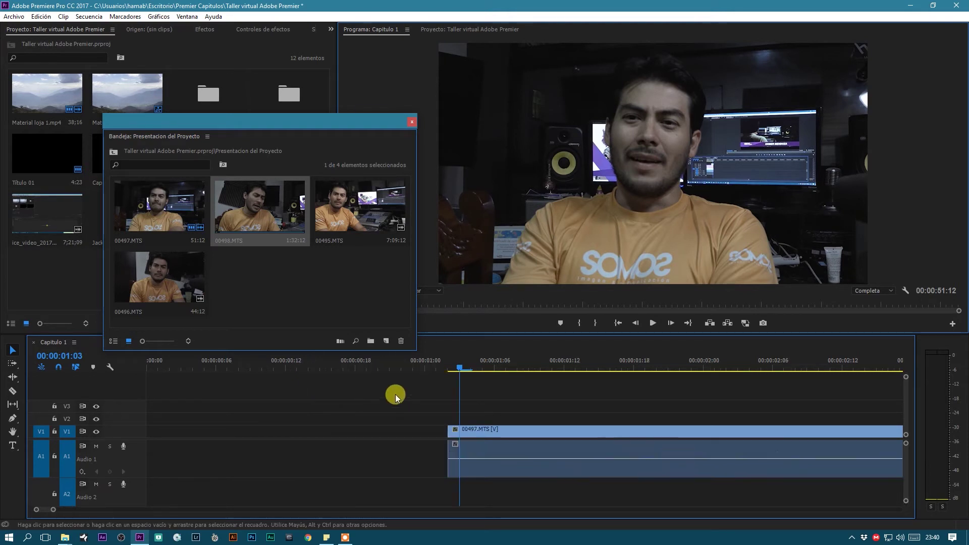
pyautogui.hotkey('ctrl', 'z')
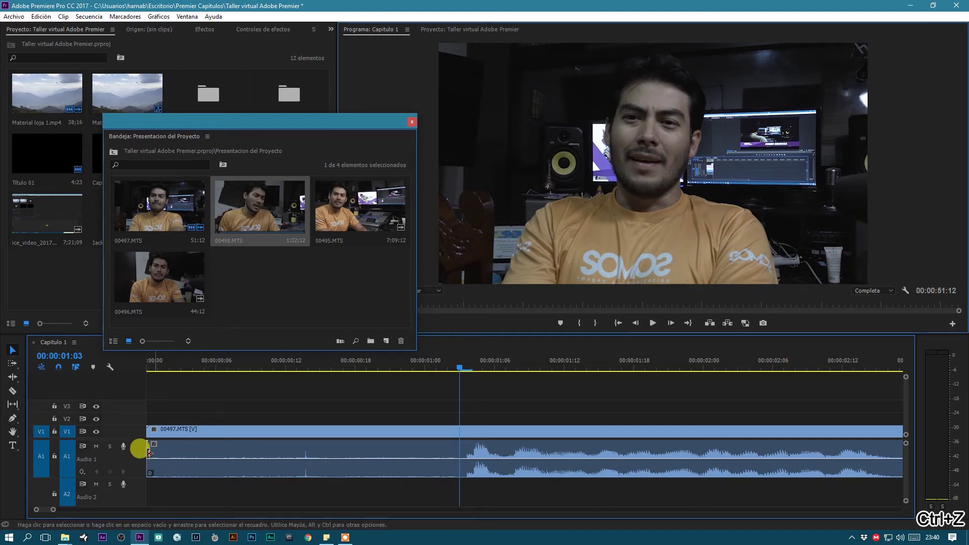
# Maximise the timeline, closing the floating Presentacion del Proyecto bin, and enlarge the Audio 1 track to show its waveform in detail
pyautogui.press('`')
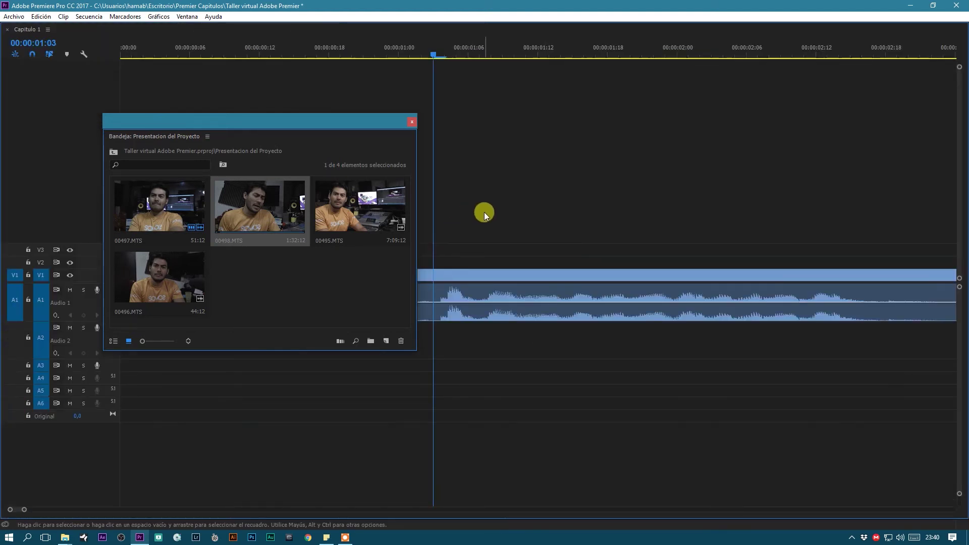
pyautogui.click(412, 123)
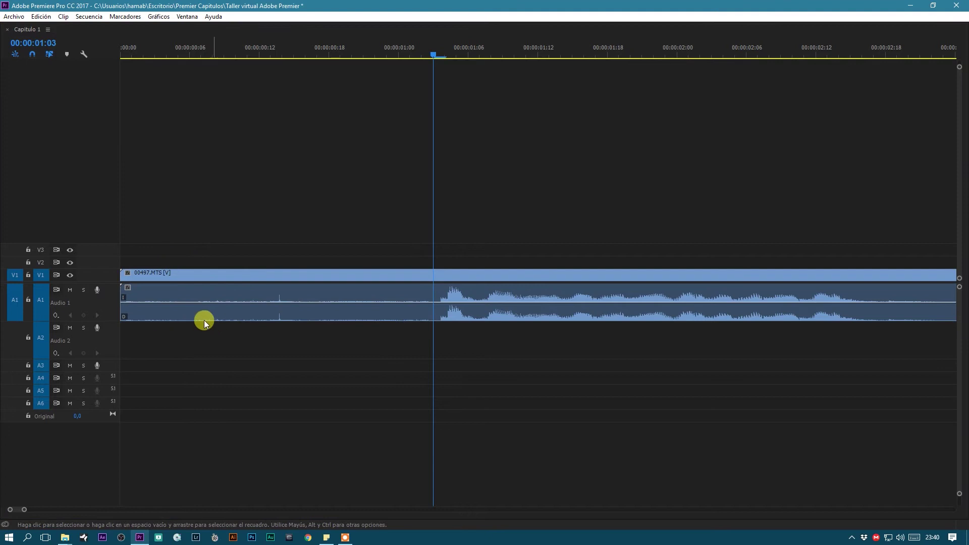
pyautogui.scroll(1, 102, 313)
pyautogui.scroll(3, 102, 312)
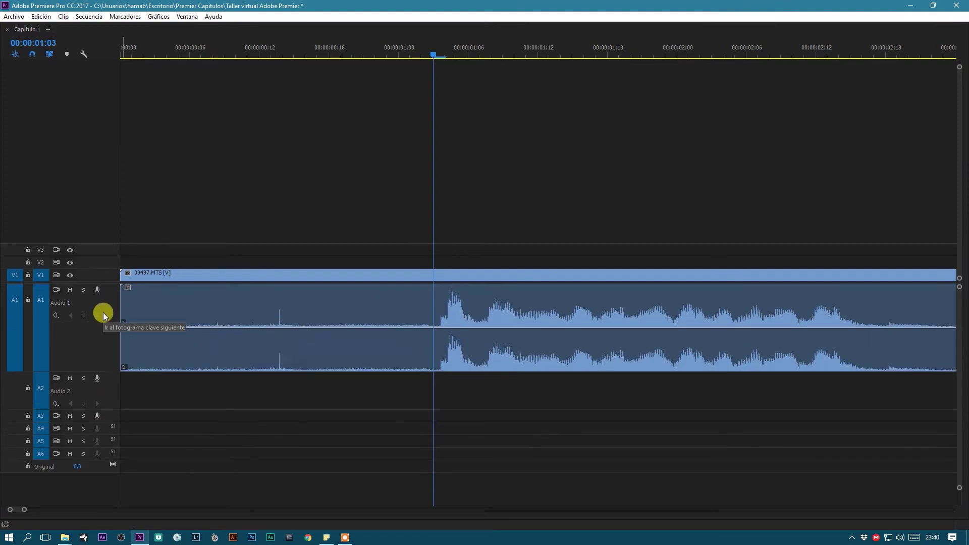
# Place the playhead at 00:00:01:02 and trim the start of 00497.MTS to about 00:00:01:03, just before the speech
pyautogui.moveTo(323, 50); pyautogui.dragTo(201, 50)
pyautogui.moveTo(205, 93); pyautogui.dragTo(429, 151)
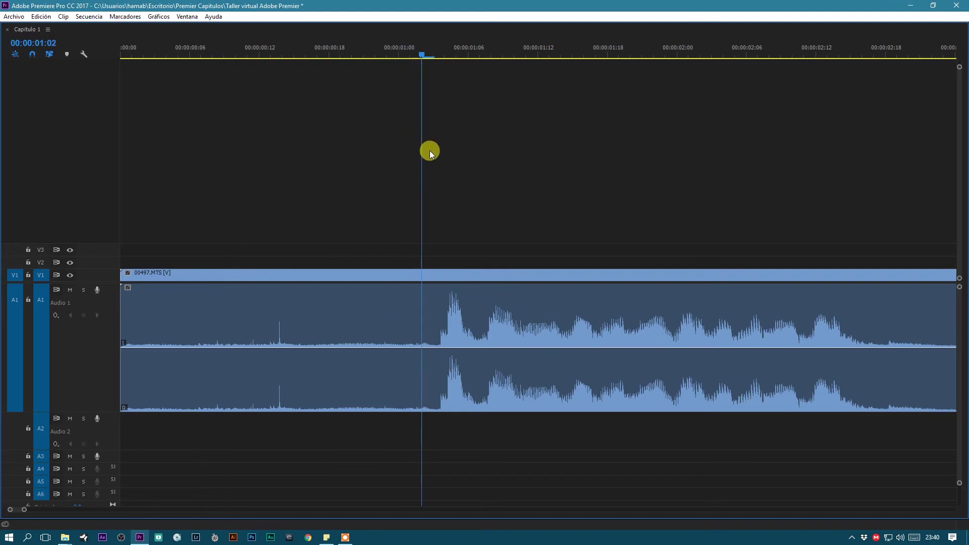
pyautogui.click(418, 309)
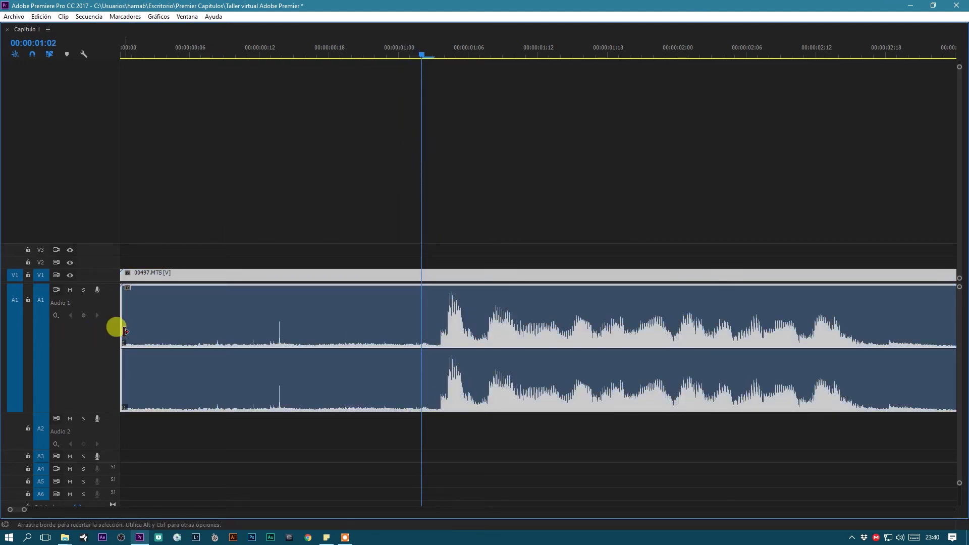
pyautogui.moveTo(126, 331); pyautogui.dragTo(433, 331)
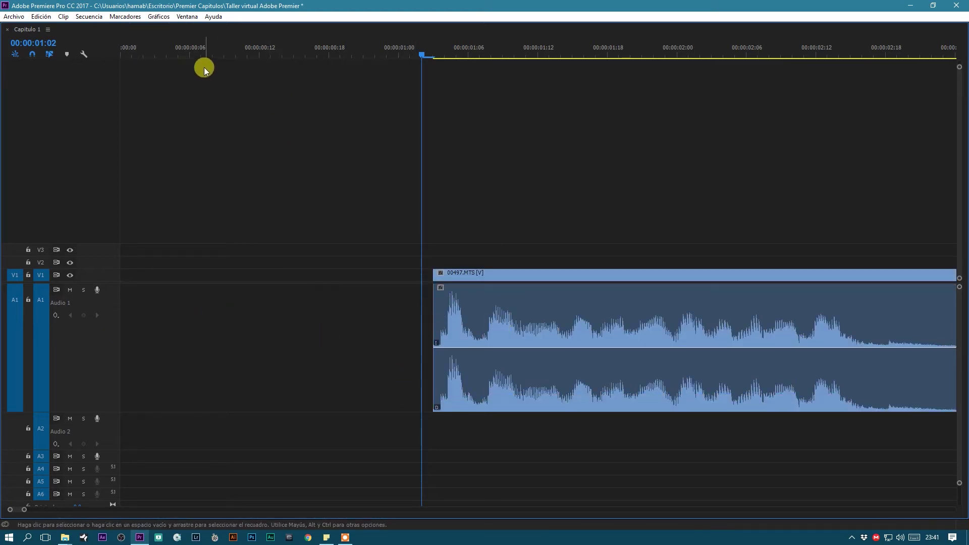
# Place the playhead at 00:00:01:00 in the empty gap and restore the timeline to its normal size in the workspace
pyautogui.moveTo(222, 49); pyautogui.dragTo(404, 144)
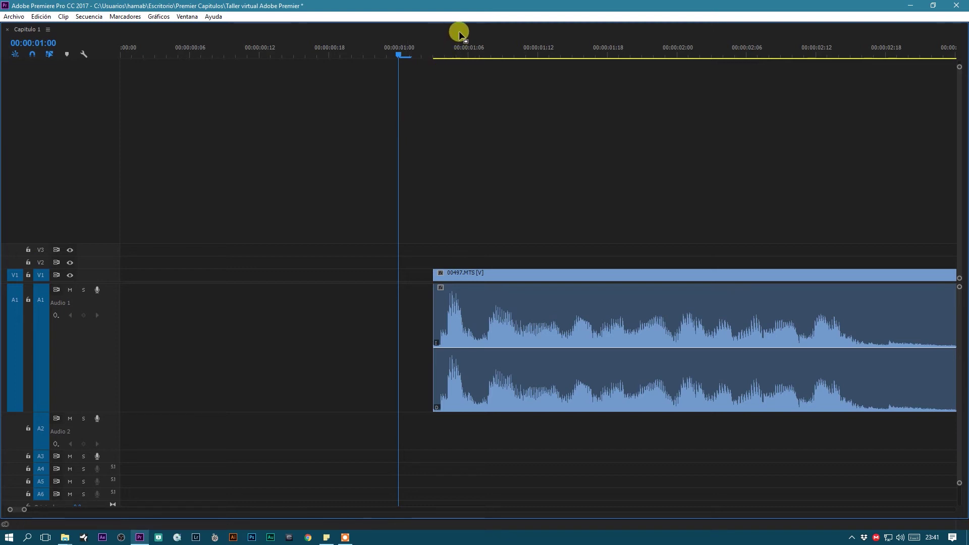
pyautogui.press('`')
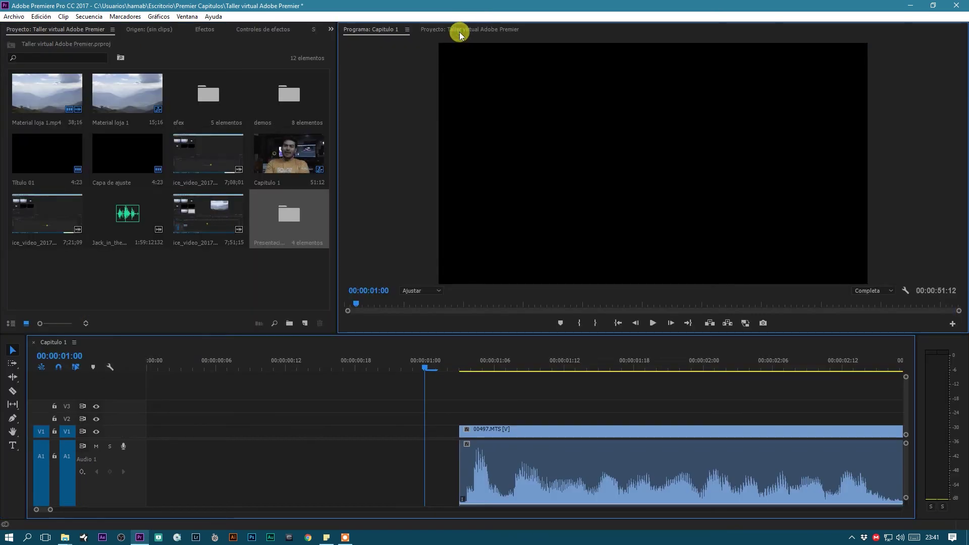
pyautogui.press('-')
pyautogui.press('-')
pyautogui.press('-')
pyautogui.press('-')
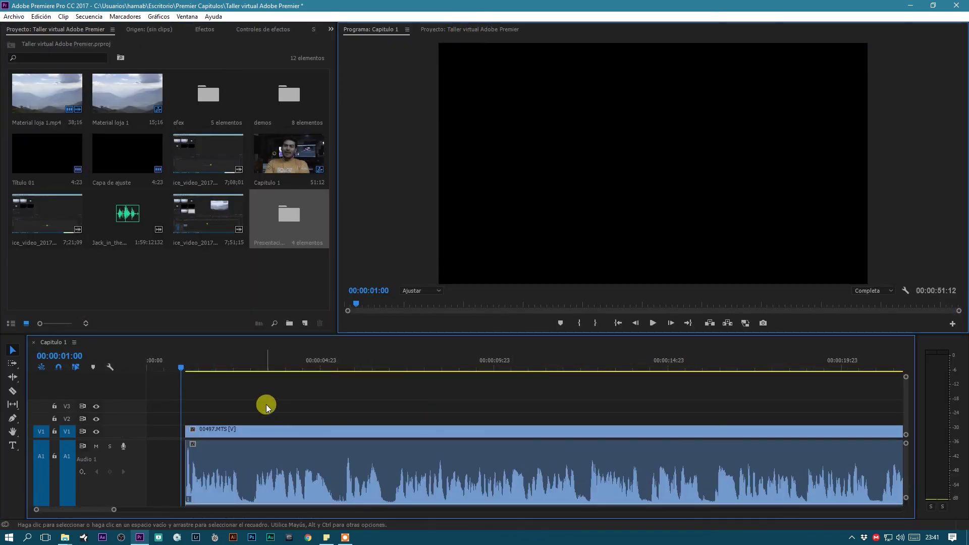
# Reduce the Audio 1 track height and play the trimmed 00497.MTS from 00:00:01:00 to 00:00:10:10
pyautogui.scroll(5, 138, 461)
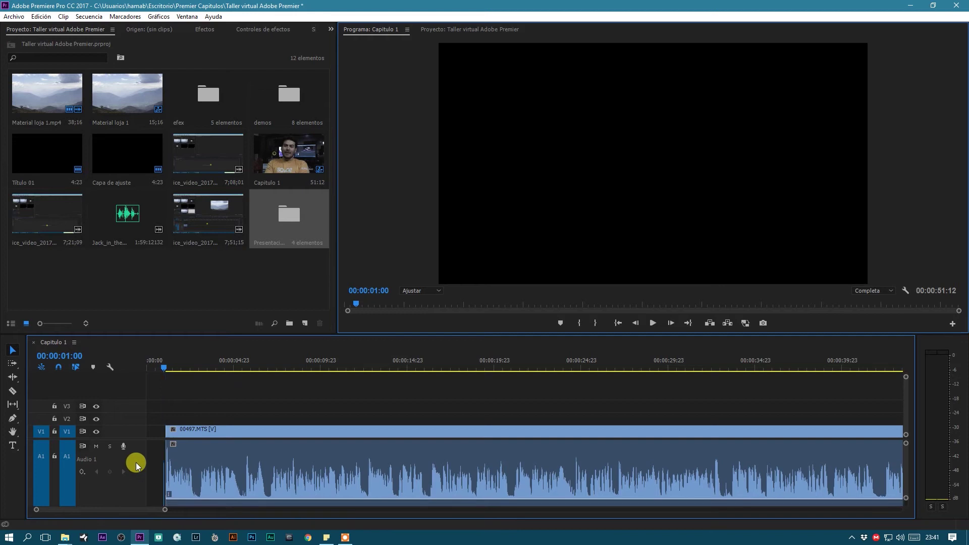
pyautogui.scroll(-5, 138, 462)
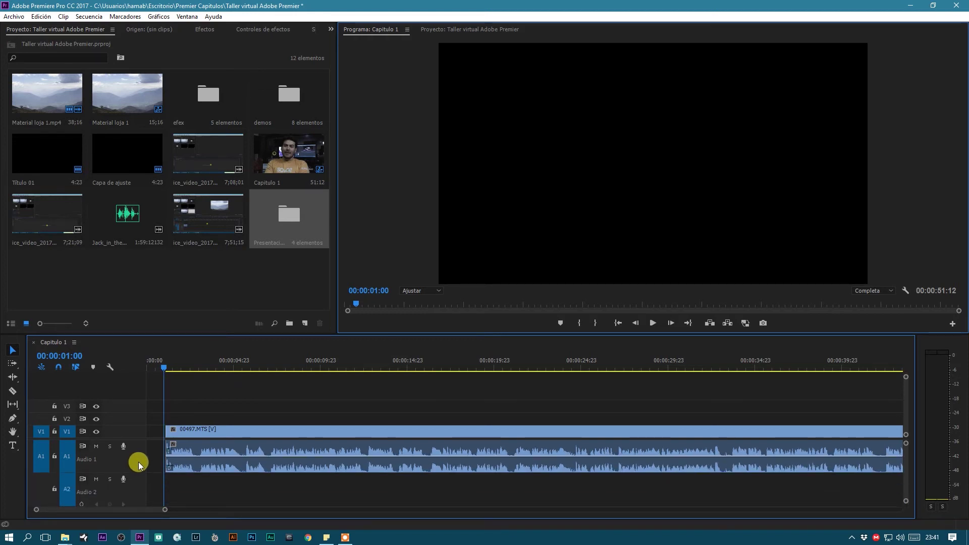
pyautogui.press('space')
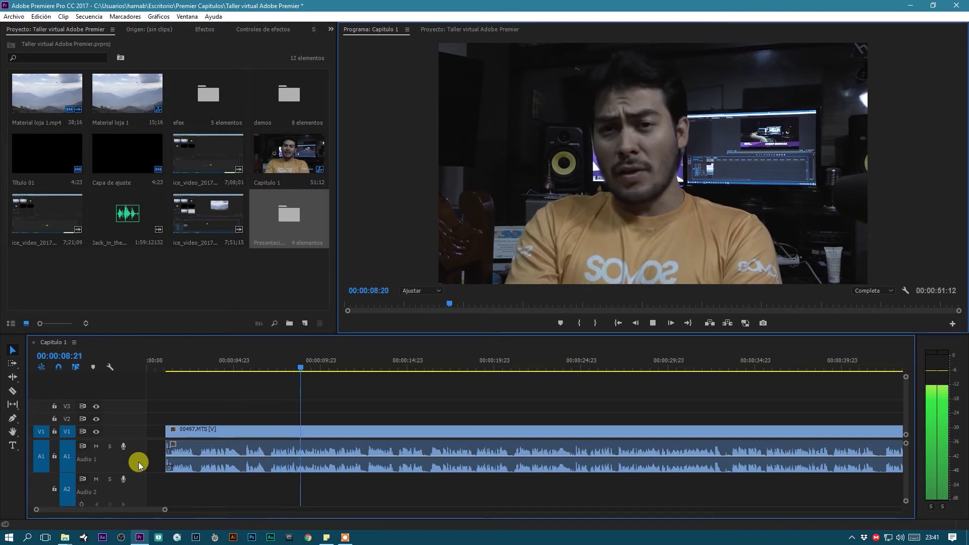
pyautogui.press('space')
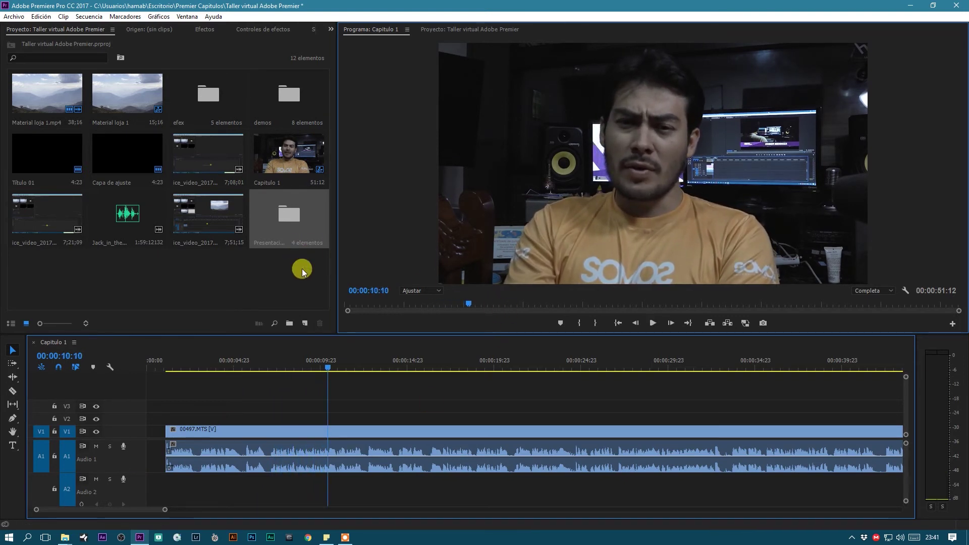
# Open the Presentacion del Proyecto bin and place the playhead at 00:00:02:05, just before the speech in 00495.MTS
pyautogui.doubleClick(294, 228)
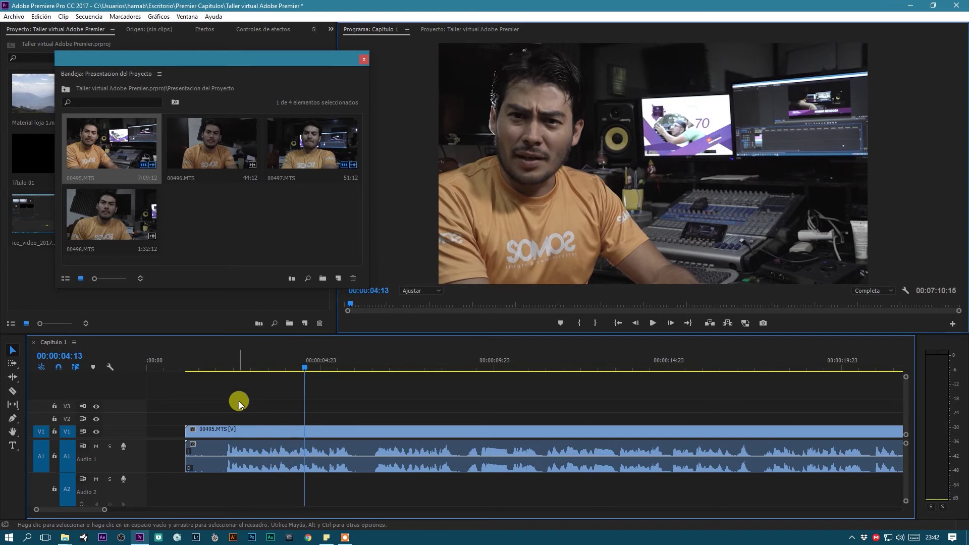
pyautogui.click(144, 369)
pyautogui.moveTo(145, 369); pyautogui.dragTo(224, 382)
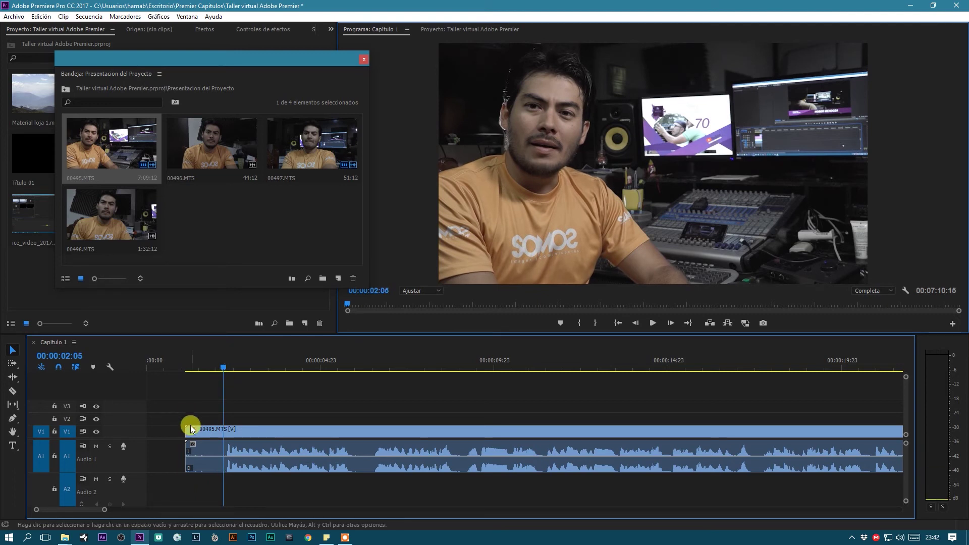
# Examine the full length of 00495.MTS and its waveform, then the start of its speech up close
pyautogui.press('-')
pyautogui.press('-')
pyautogui.press('-')
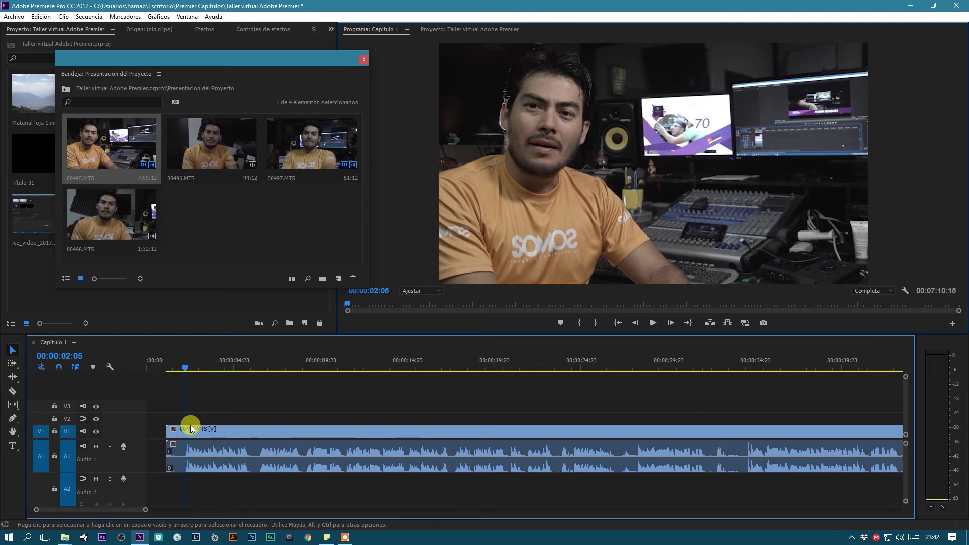
pyautogui.press('-')
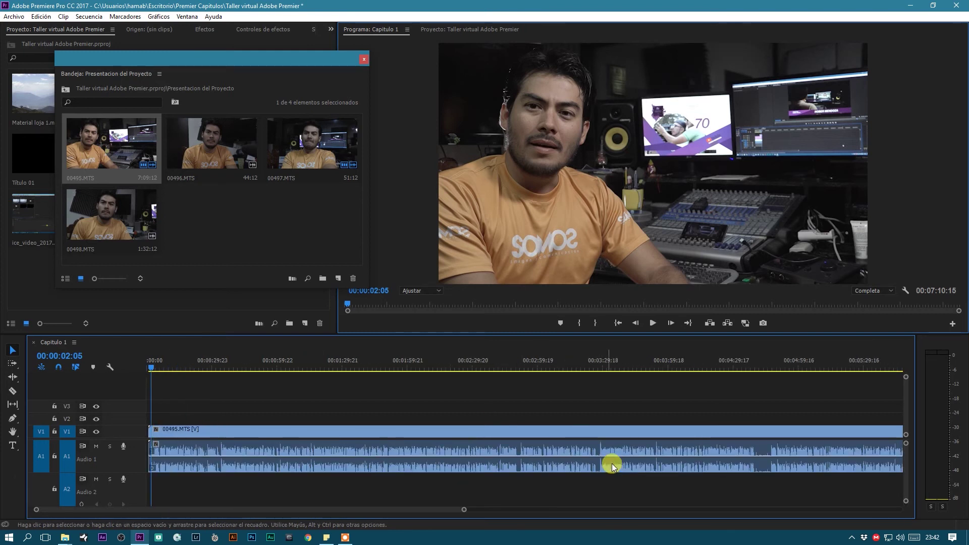
pyautogui.press('-')
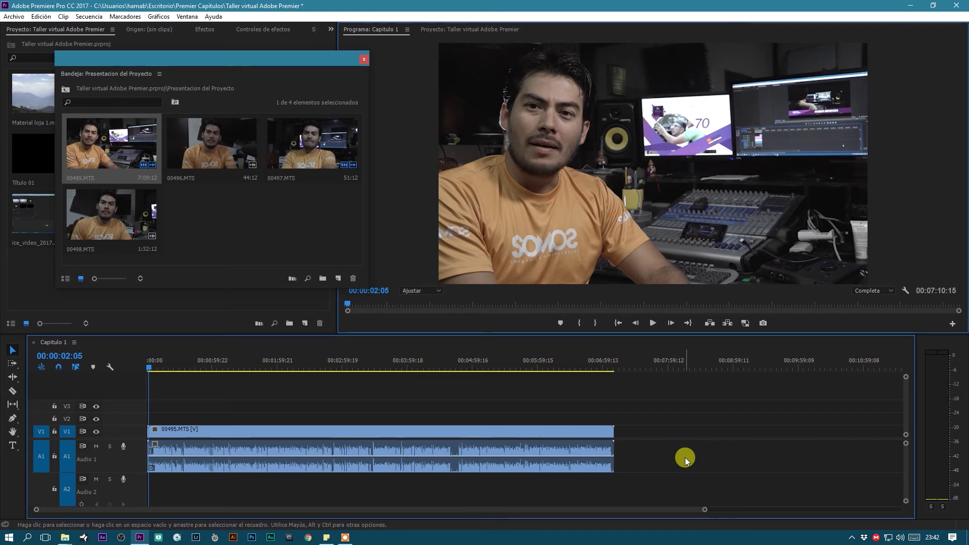
pyautogui.press('=')
pyautogui.press('=')
pyautogui.press('=')
pyautogui.press('=')
pyautogui.press('=')
pyautogui.press('=')
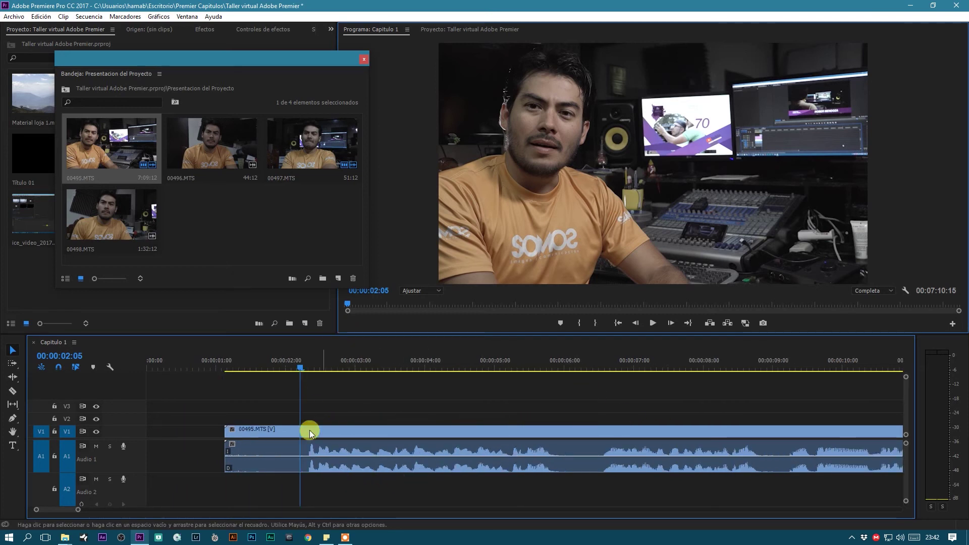
# Try 00496.MTS on track V2 over 00495.MTS with its trimmed start at 00:00:02:00, and delete it from the timeline
pyautogui.moveTo(201, 155); pyautogui.dragTo(306, 417)
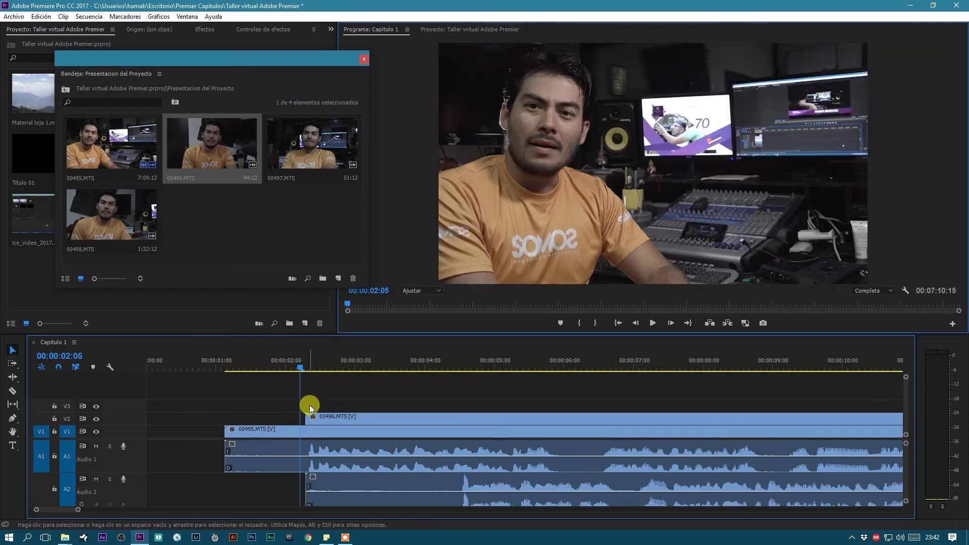
pyautogui.moveTo(304, 476)
pyautogui.mouseDown()
pyautogui.moveTo(467, 480)
pyautogui.moveTo(334, 466)
pyautogui.moveTo(323, 475)
pyautogui.mouseUp()
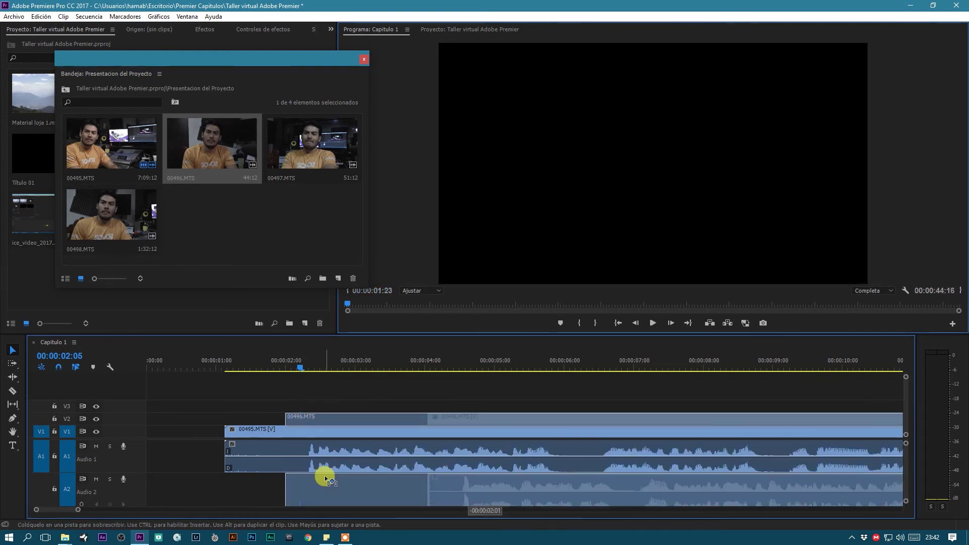
pyautogui.press('space')
pyautogui.press('space')
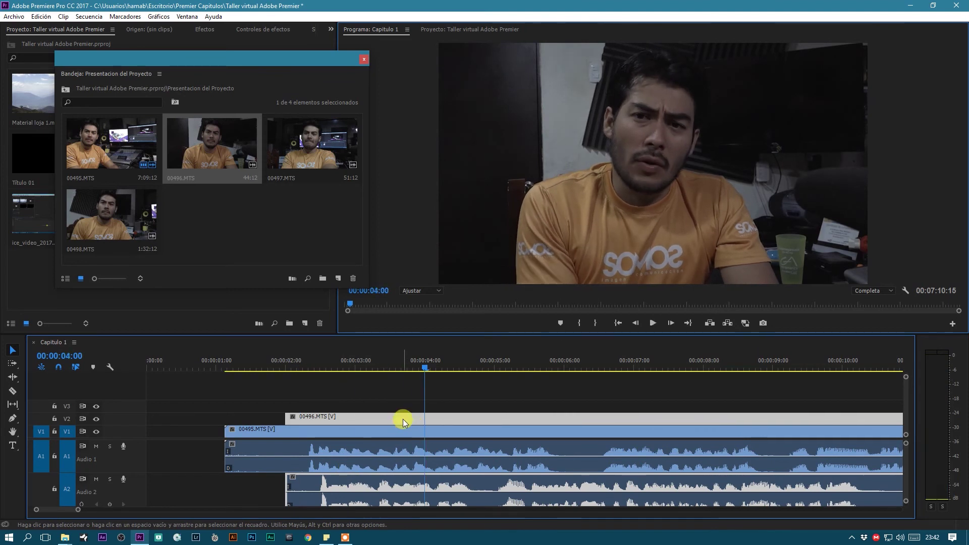
pyautogui.press('Delete')
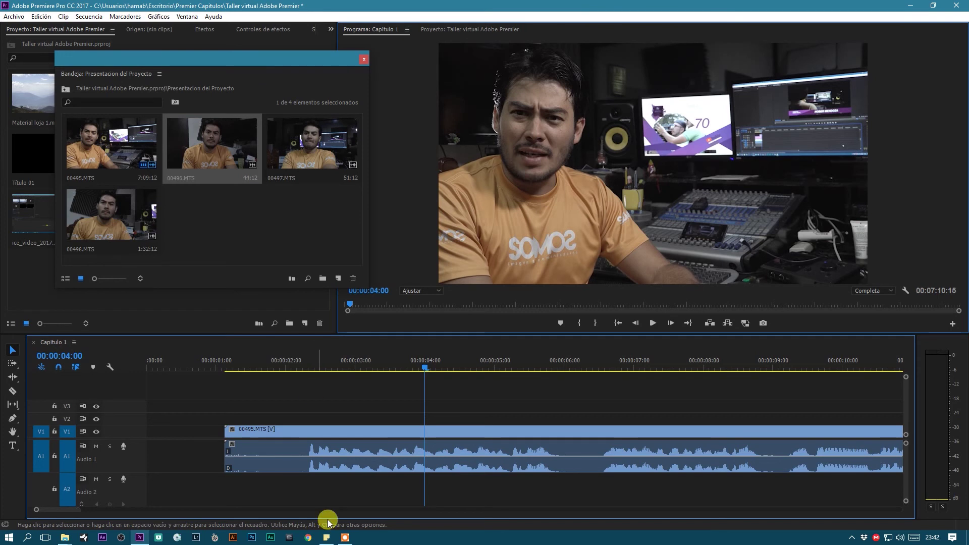
# Trim the start of 00495.MTS to the playhead at 00:00:02:05, just before the speech
pyautogui.click(345, 537)
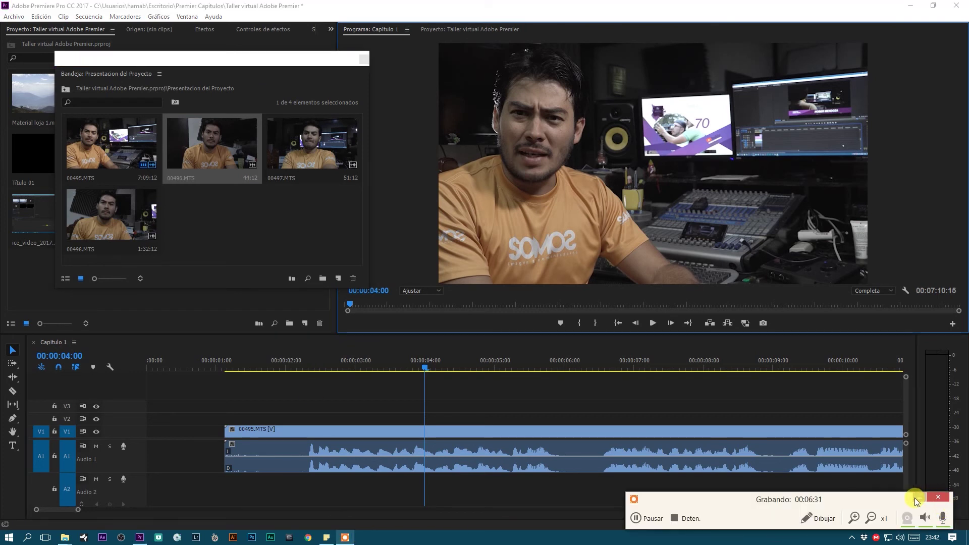
pyautogui.click(301, 454)
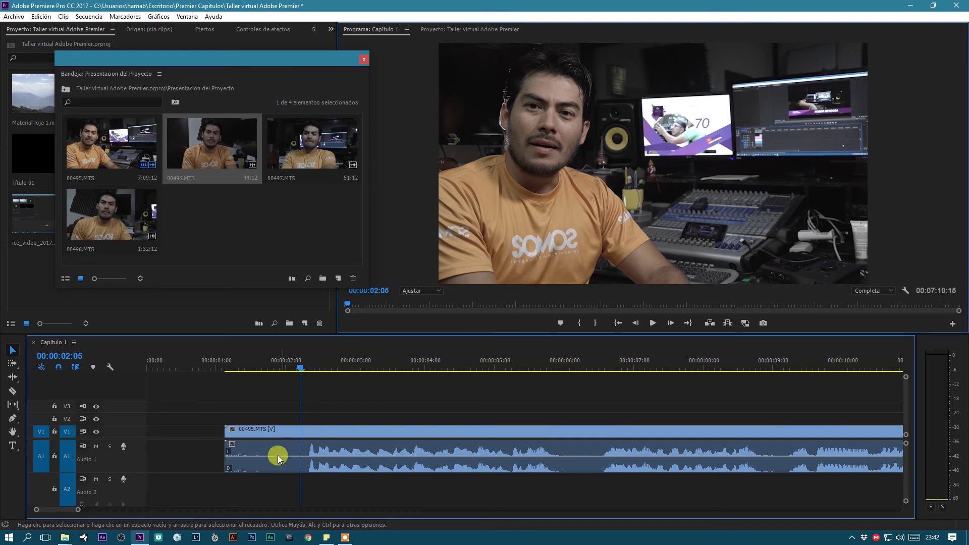
pyautogui.moveTo(231, 445); pyautogui.dragTo(301, 454)
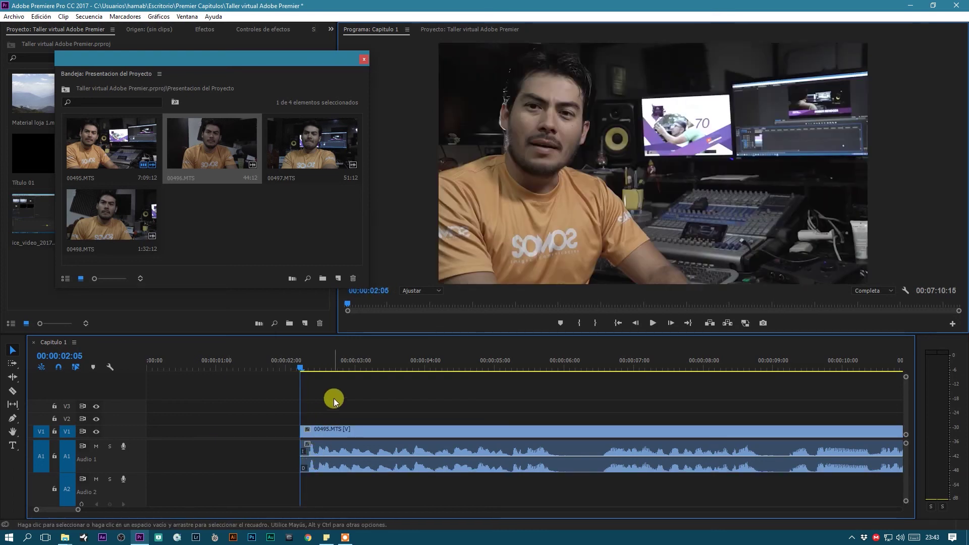
# Play the trimmed 00495.MTS from 00:00:02:05 to 00:00:11:23 while viewing more of its waveform
pyautogui.press('space')
pyautogui.press('-')
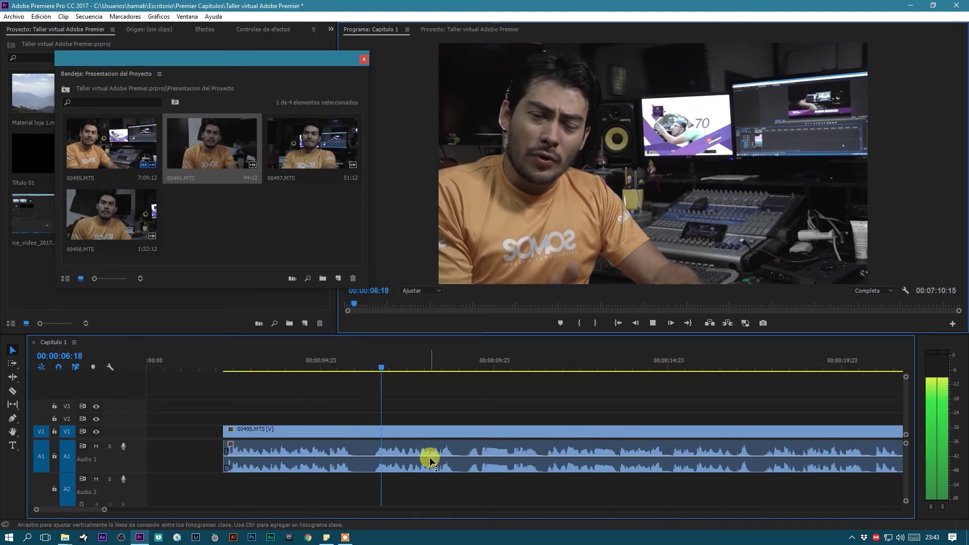
pyautogui.press('-')
pyautogui.press('-')
pyautogui.press('space')
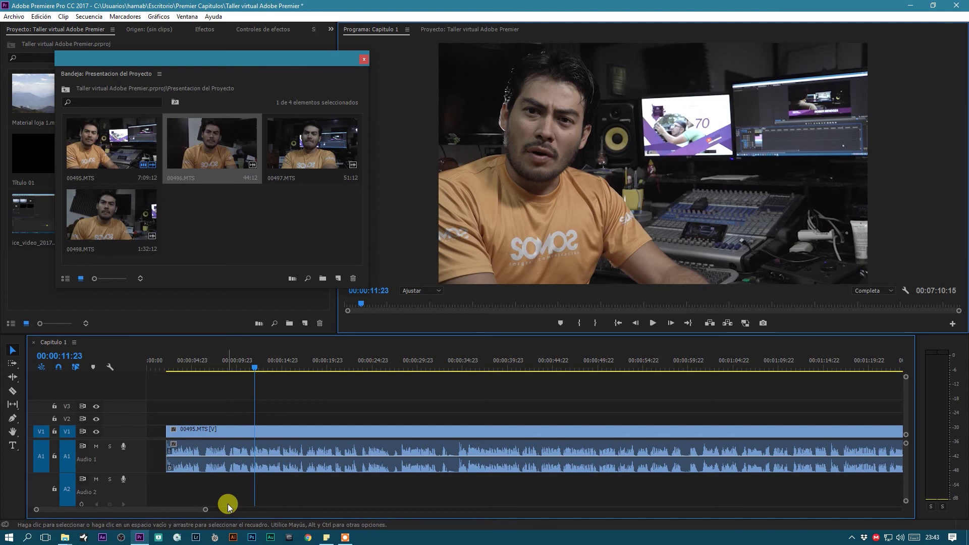
# Examine the whole 00495.MTS waveform for pauses, first at full length and then around the playhead at 00:00:11:23
pyautogui.press('-')
pyautogui.press('-')
pyautogui.press('-')
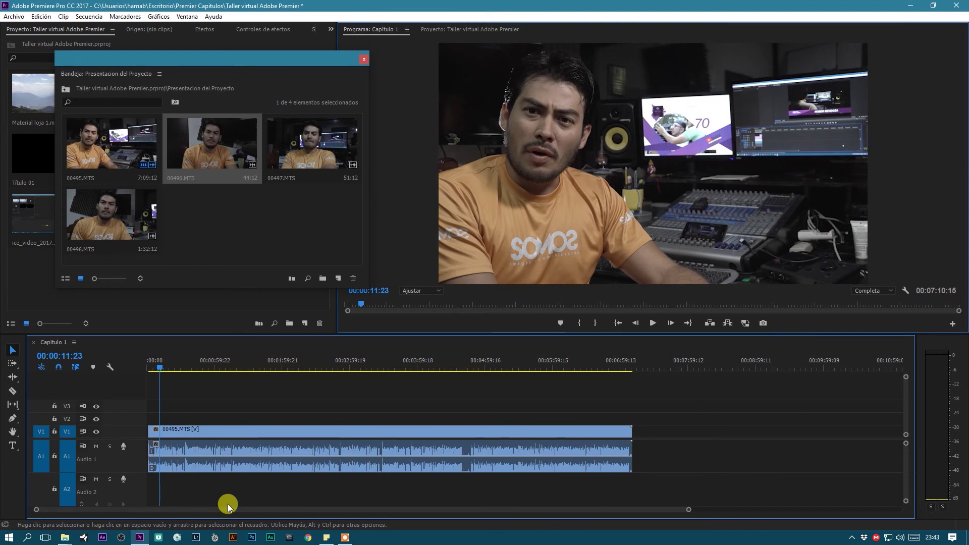
pyautogui.press('=')
pyautogui.press('=')
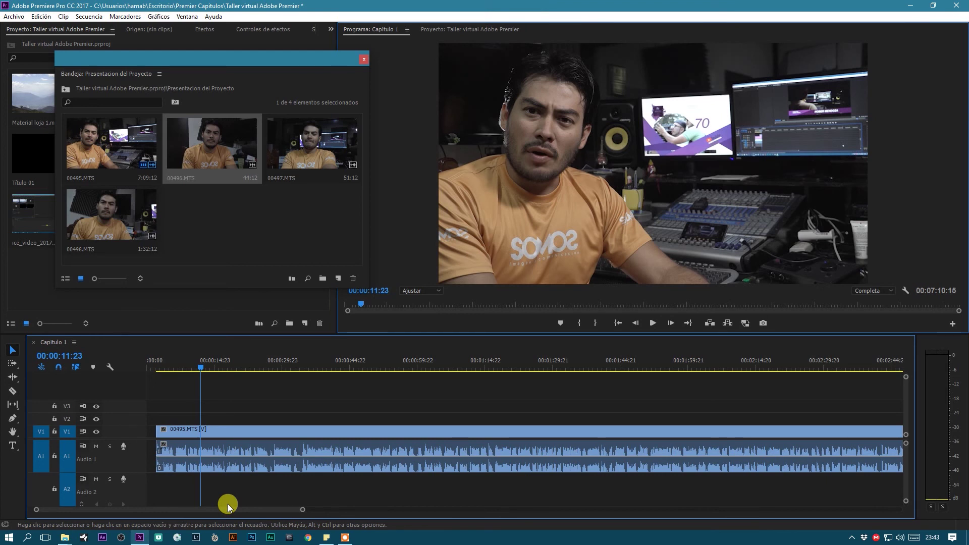
pyautogui.press('=')
pyautogui.press('=')
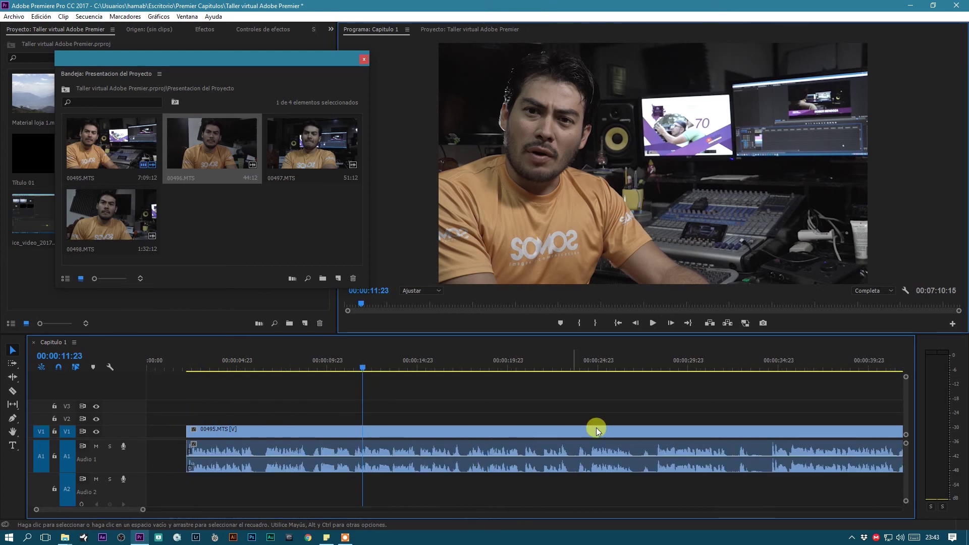
# Play 00495.MTS from about 00:00:24 to 00:00:36:00, checking its waveform for a pause between phrases
pyautogui.press('-')
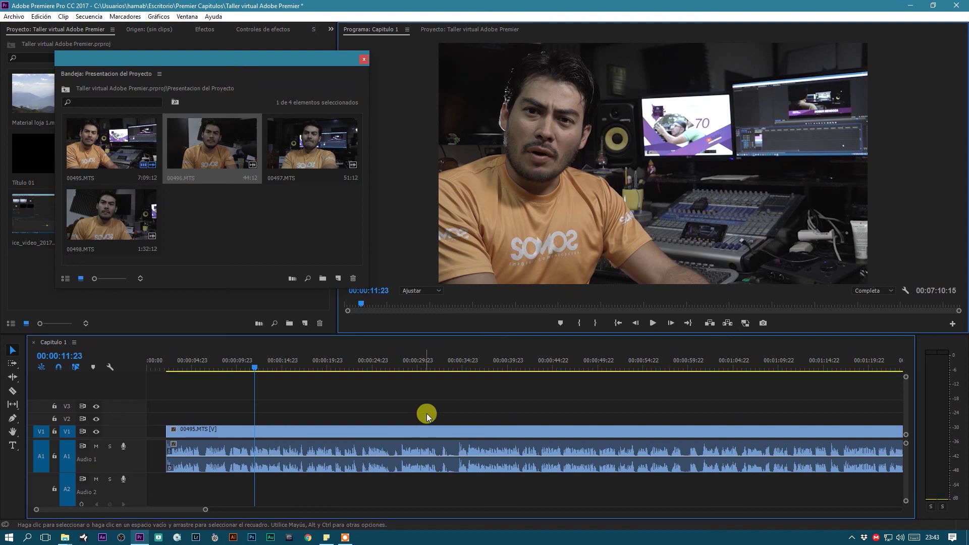
pyautogui.click(364, 363)
pyautogui.press('space')
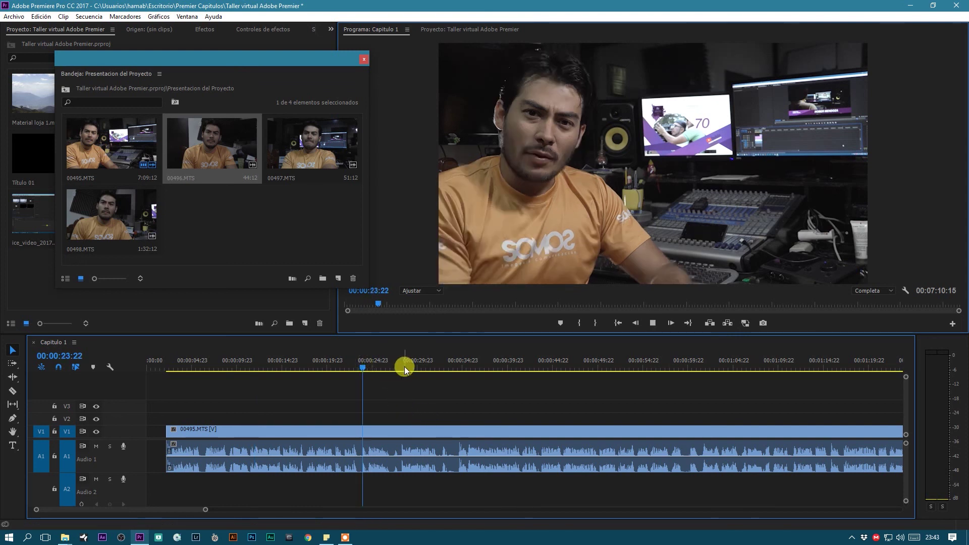
pyautogui.press('=')
pyautogui.press('=')
pyautogui.press('space')
pyautogui.press('-')
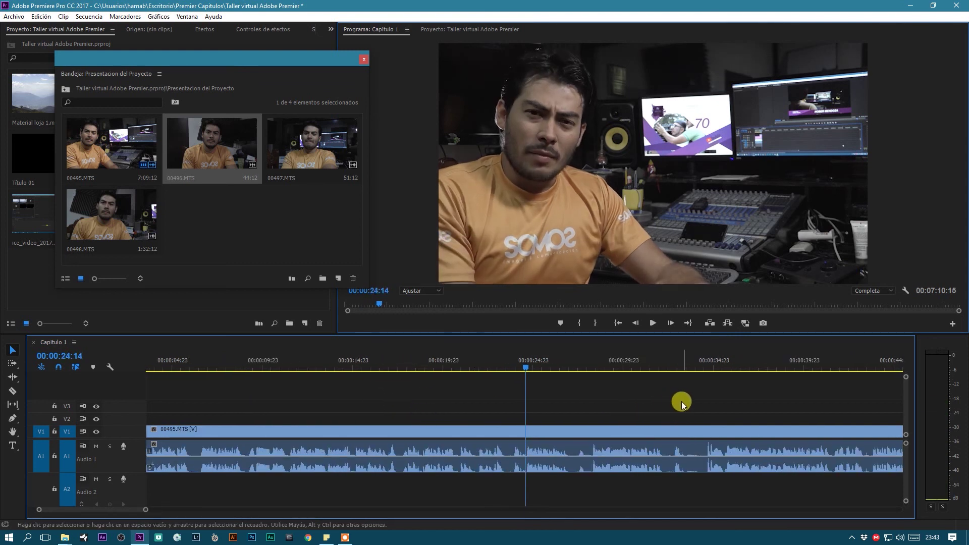
pyautogui.press('space')
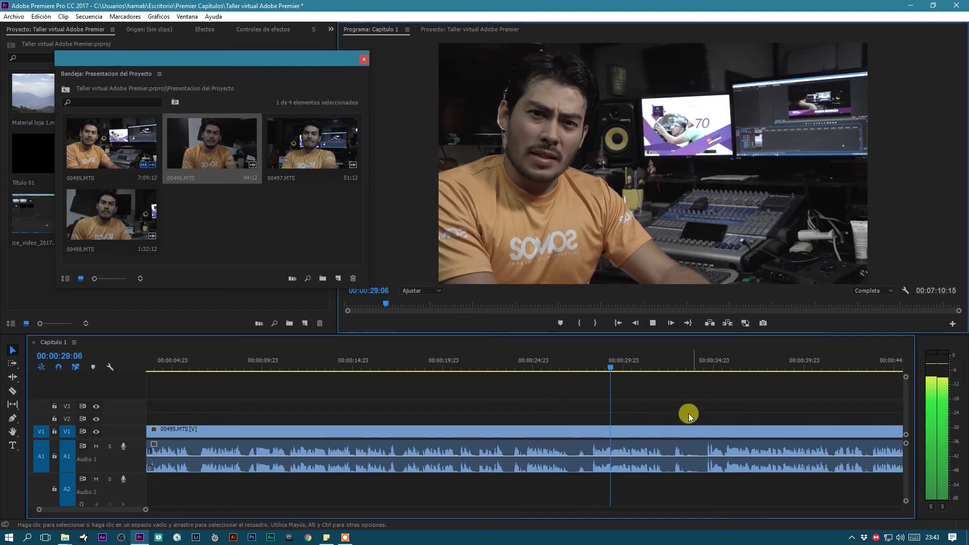
pyautogui.click(679, 363)
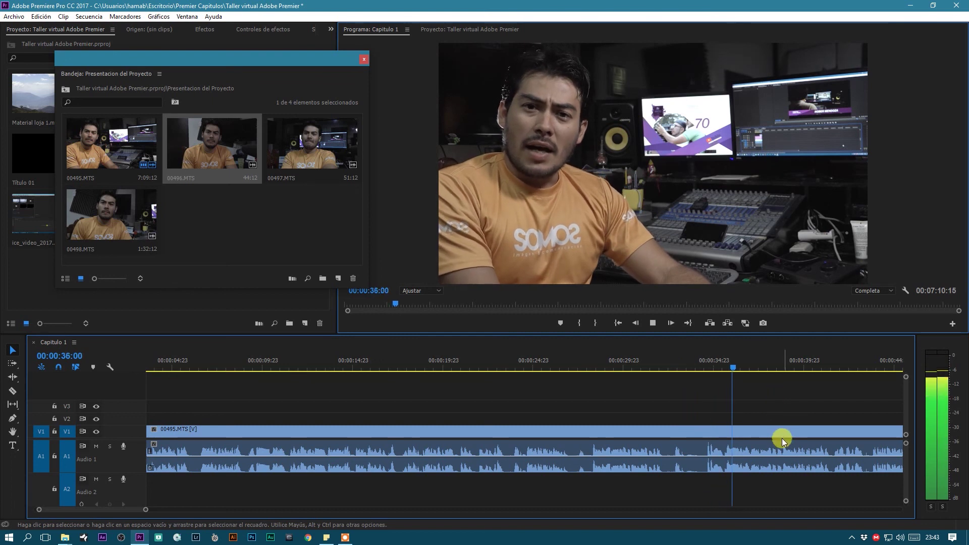
pyautogui.press('space')
# Play the stretch from 00:00:31:11 to 00:00:33:05 with its waveform enlarged to inspect the pause
pyautogui.click(651, 365)
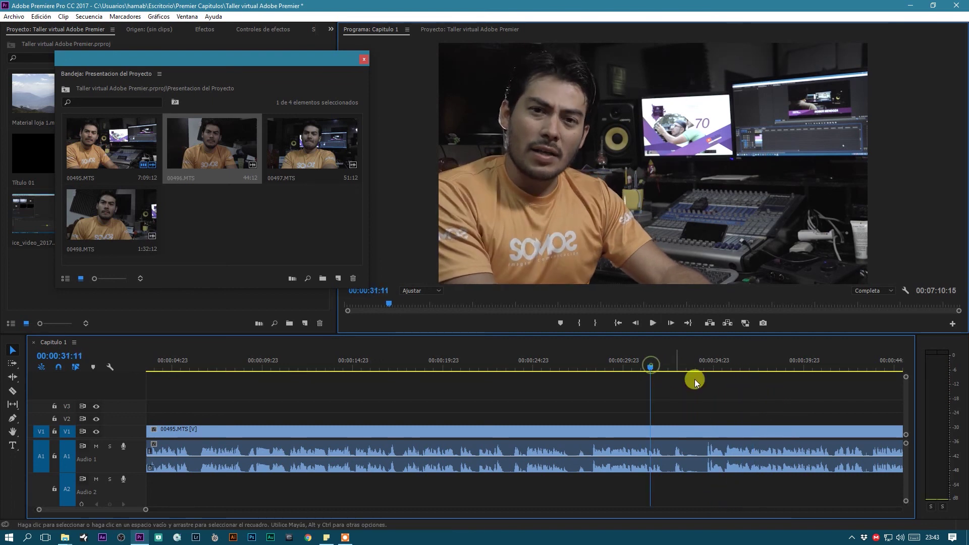
pyautogui.press('=')
pyautogui.press('=')
pyautogui.press('space')
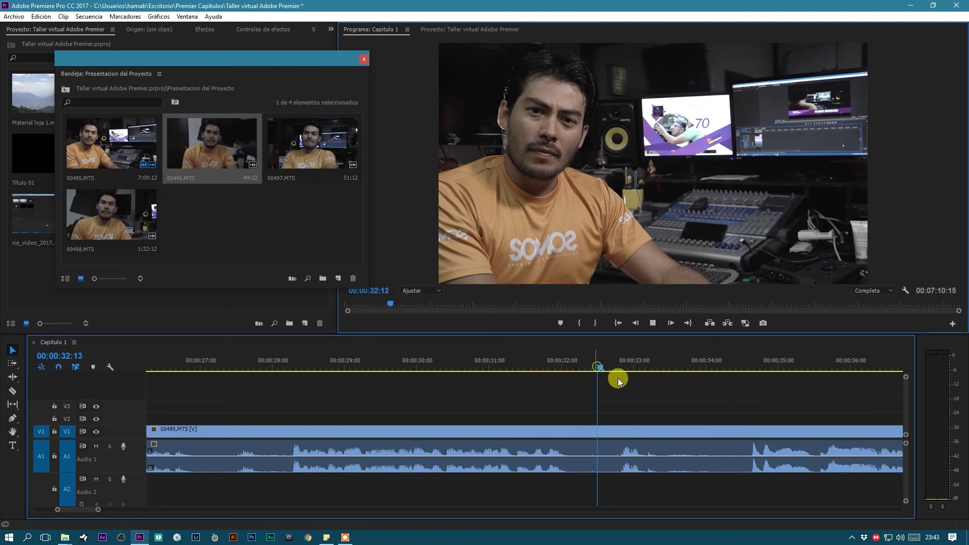
pyautogui.press('space')
# Split 00495.MTS with the Razor tool at about 00:00:32:06 and 00:00:34:14, on both sides of the pause
pyautogui.press('c')
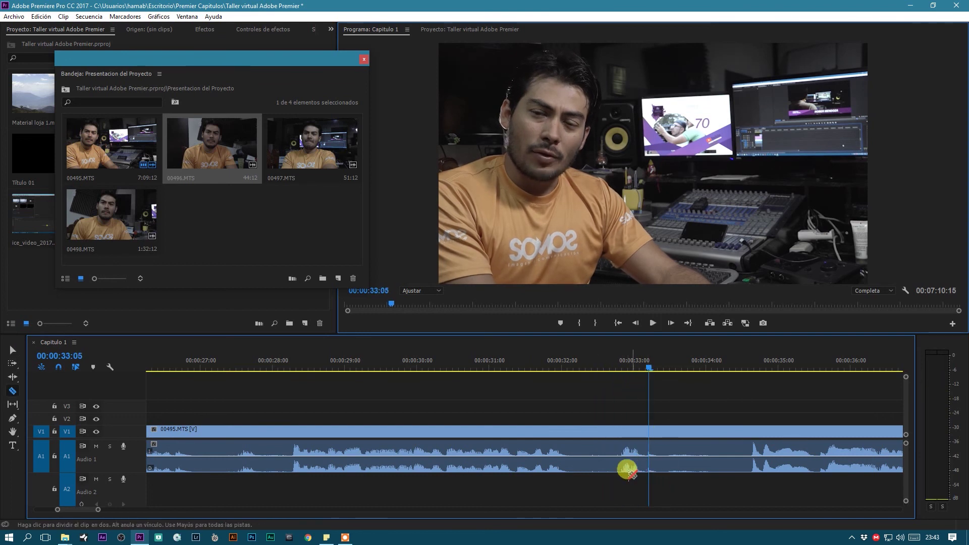
pyautogui.click(580, 459)
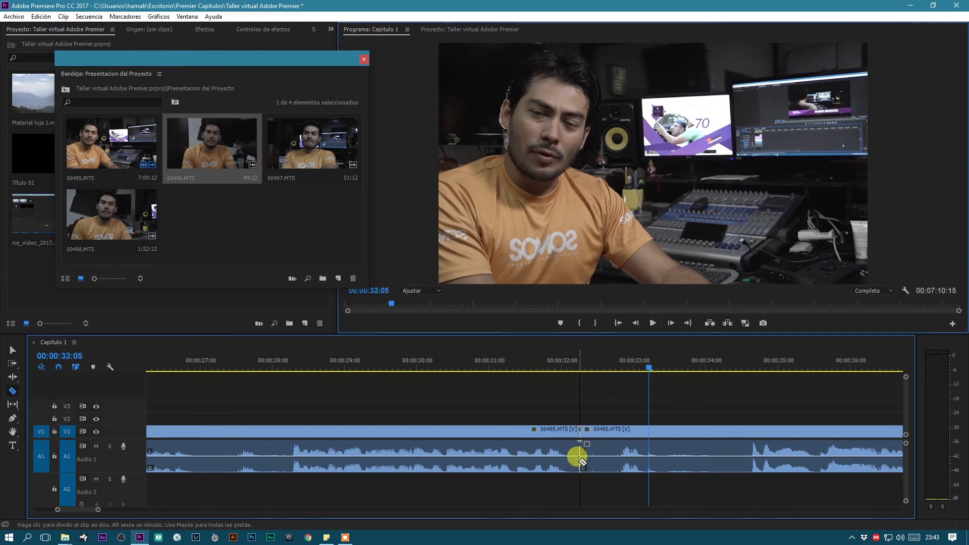
pyautogui.click(748, 461)
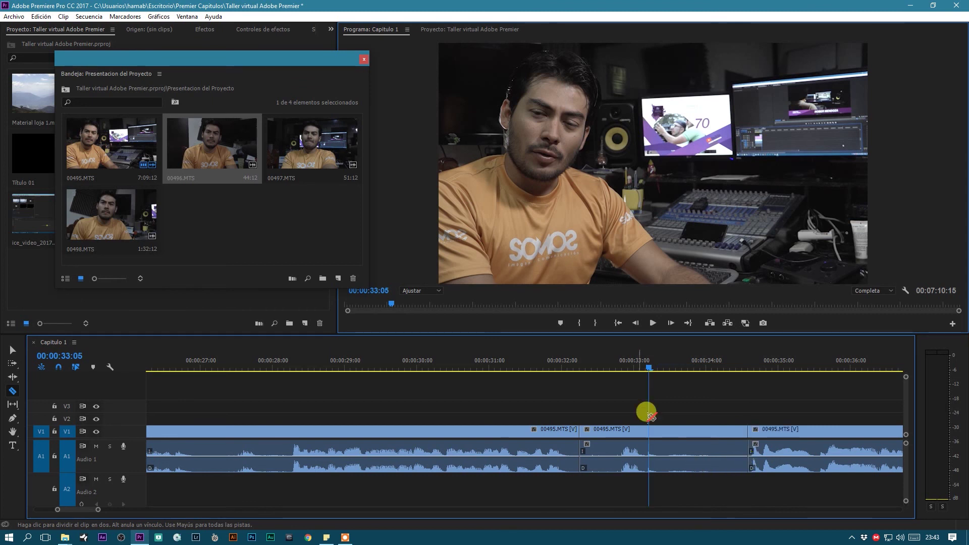
# Delete the pause segment between the two cuts and move the remaining 00495.MTS footage against the end of the first piece
pyautogui.press('v')
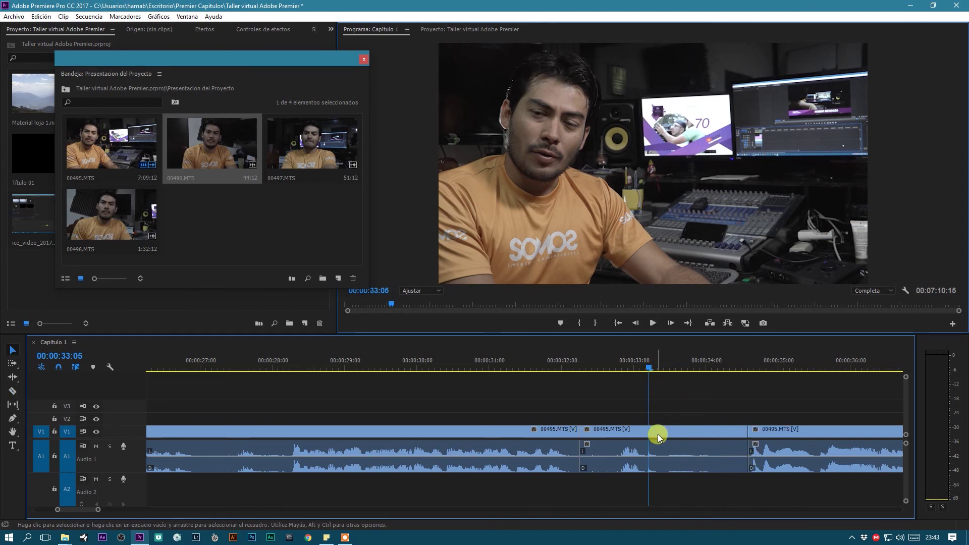
pyautogui.click(677, 435)
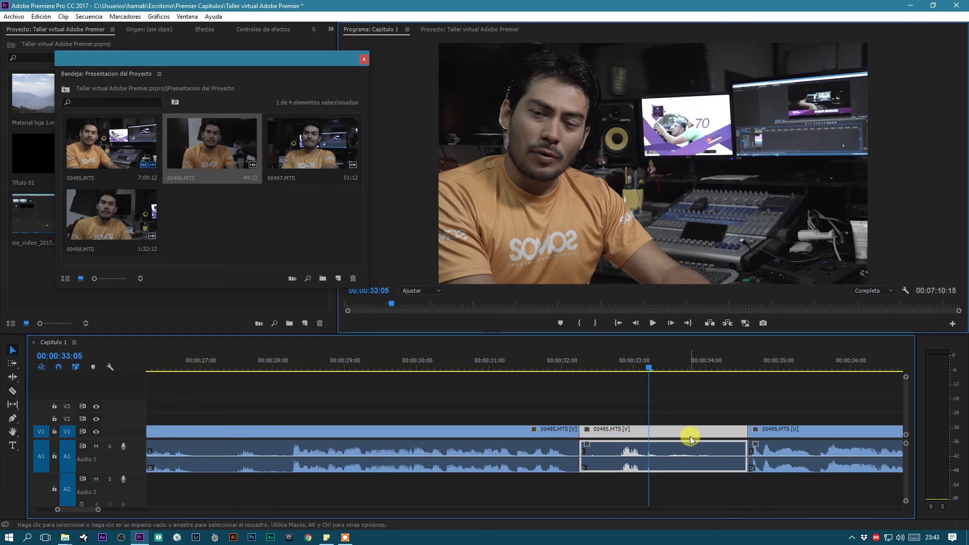
pyautogui.press('Delete')
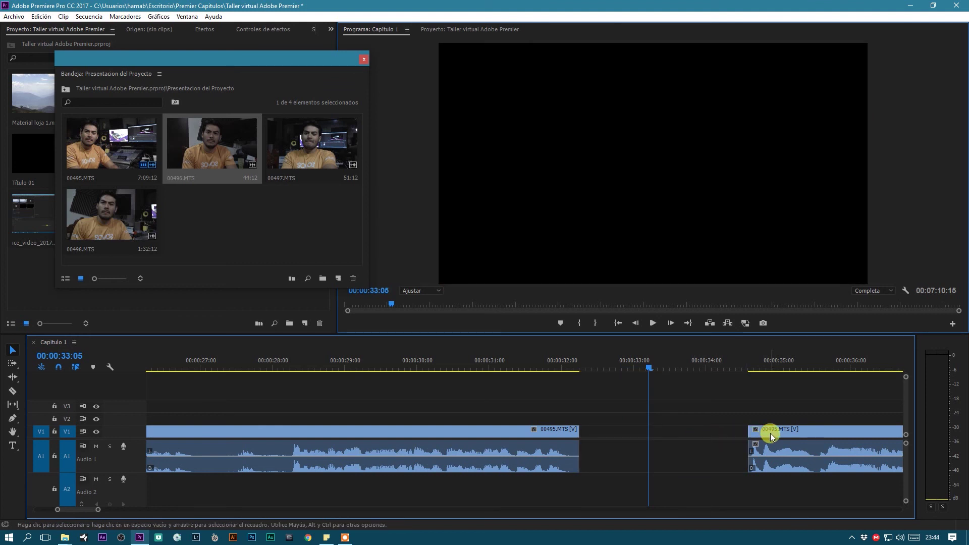
pyautogui.moveTo(770, 433); pyautogui.dragTo(646, 437)
pyautogui.moveTo(620, 437); pyautogui.dragTo(604, 435)
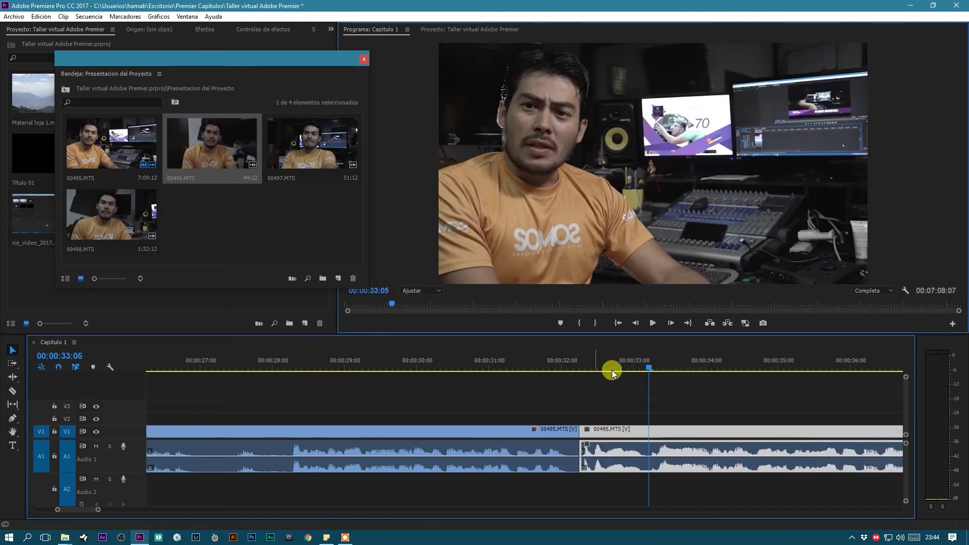
# Play across the new join in 00495.MTS up to 00:00:35:03 and view more of the edited waveform
pyautogui.click(479, 358)
pyautogui.press('space')
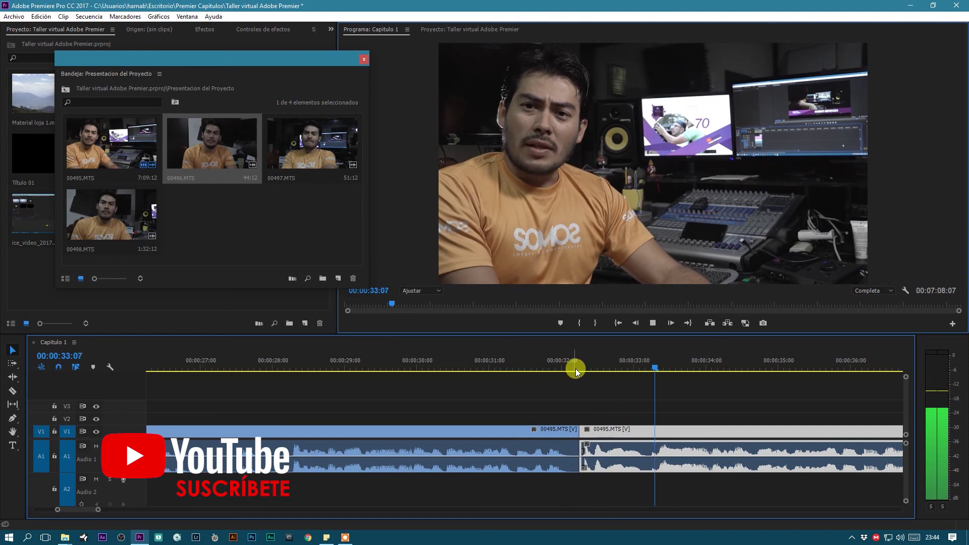
pyautogui.press('-')
pyautogui.press('-')
pyautogui.press('-')
pyautogui.press('space')
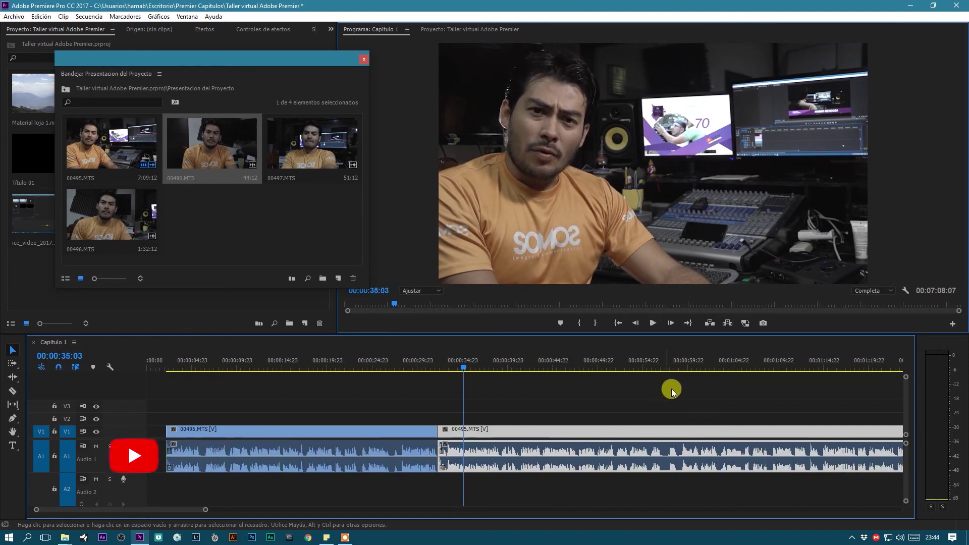
# Save the project and deselect the second 00495.MTS piece on the timeline
pyautogui.hotkey('ctrl', 's')
pyautogui.click(658, 387)
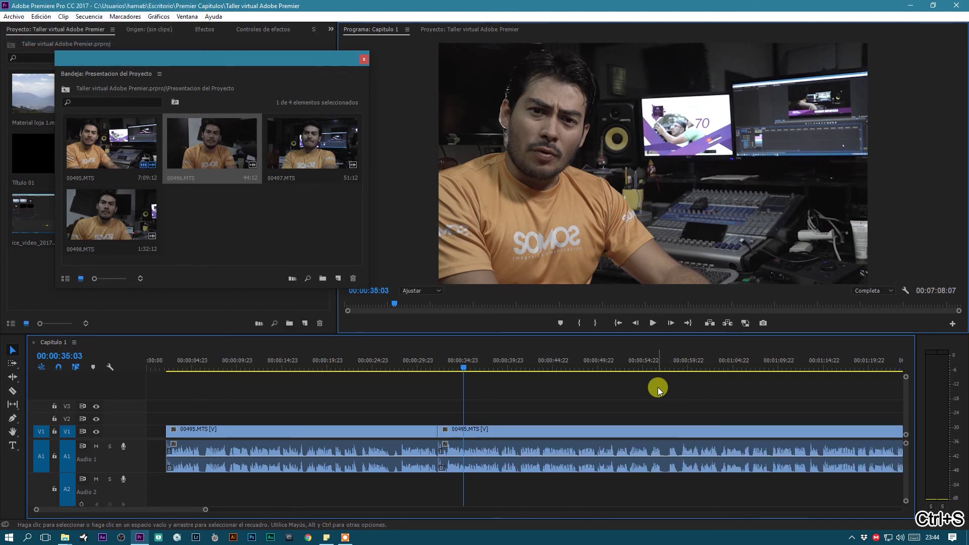